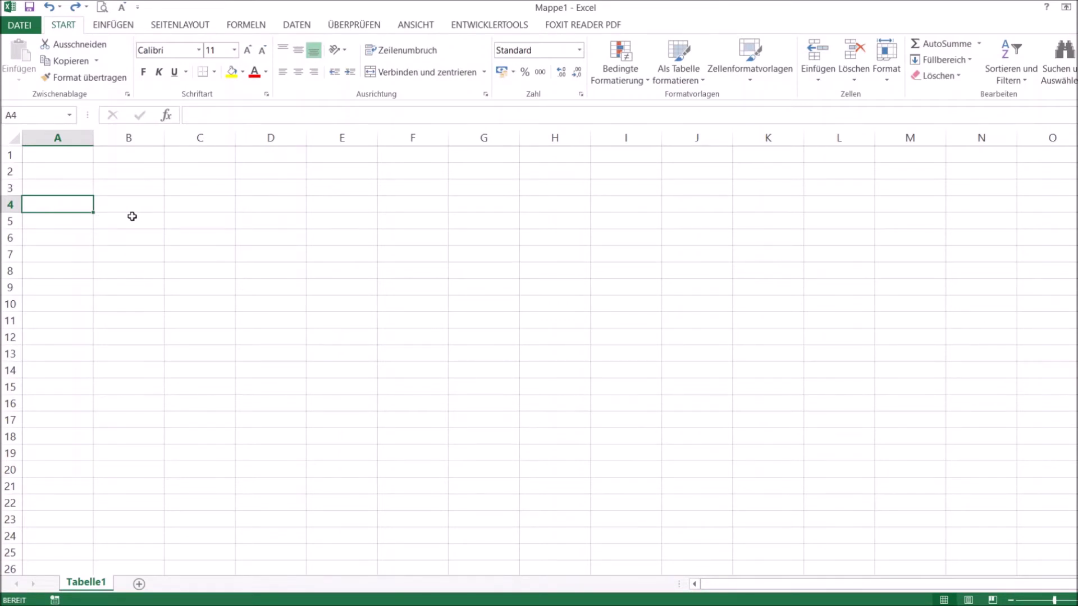
# Enter 'Laufzeit: 1 Jahr' in A4 and widen column A to fit the labels.
pyautogui.write('Laufzeit: 1 Jahr')
pyautogui.press('Return')
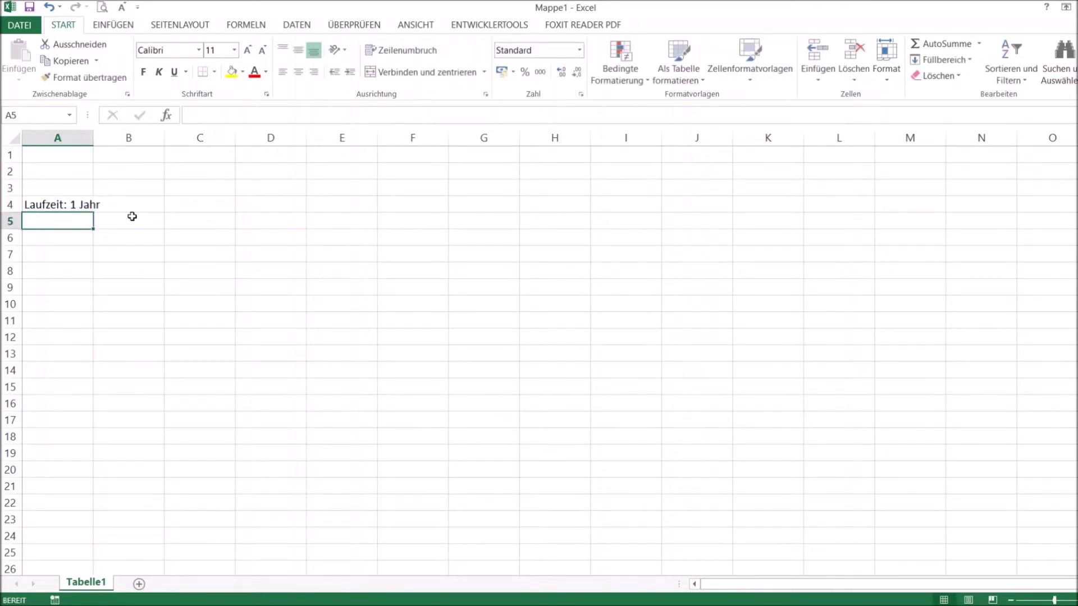
pyautogui.moveTo(93, 138); pyautogui.dragTo(124, 138)
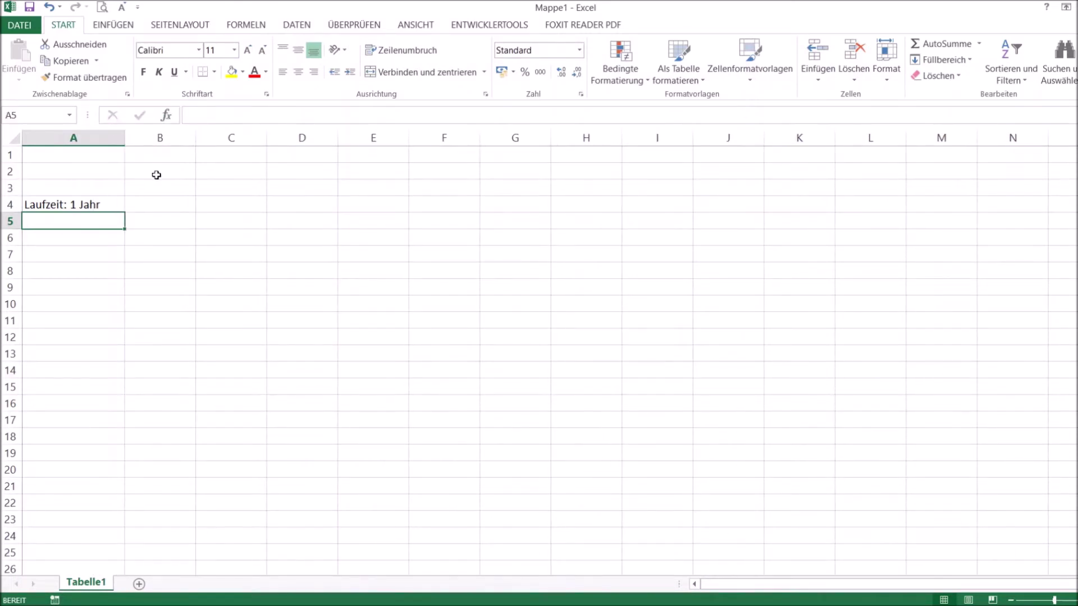
# Label A5–A8 as Anfangskapital:, Zinsen in Prozent:, Zinsen in Euro: and Endkapital:.
pyautogui.write('Anfangskpi')
pyautogui.press('BackSpace')
pyautogui.write('apital:')
pyautogui.press('Return')
pyautogui.write('Zinsen in Prozent:')
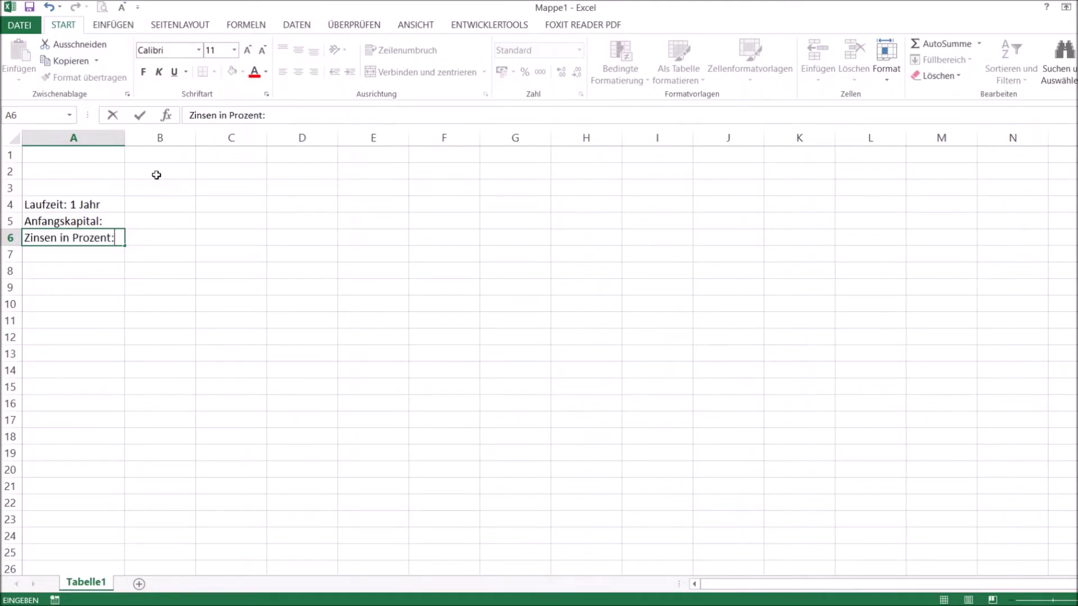
pyautogui.press('Return')
pyautogui.write('Zinsen in Euro:')
pyautogui.press('Return')
pyautogui.write('E')
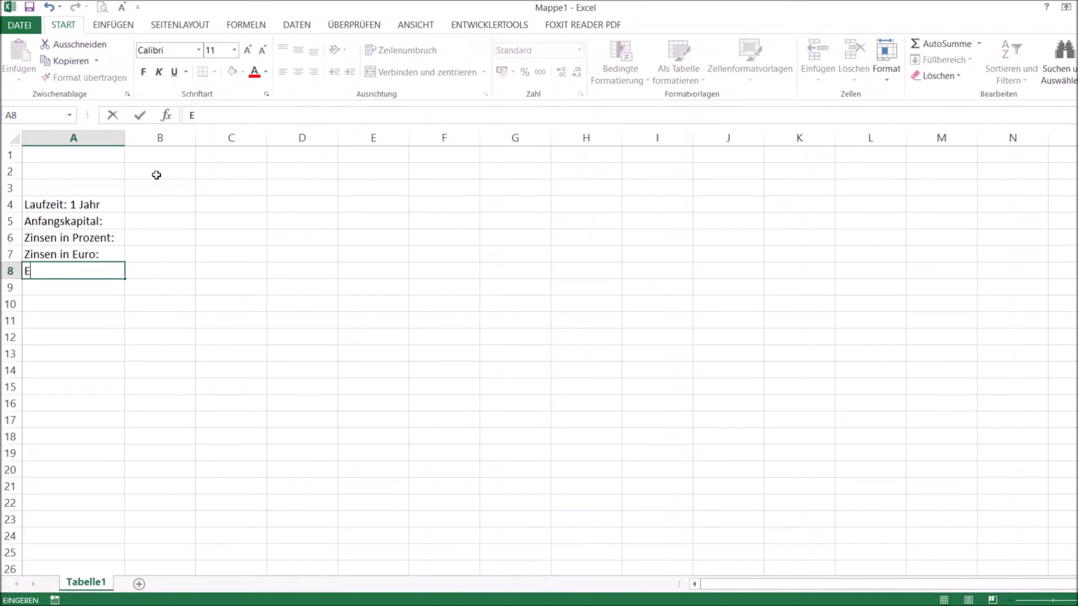
pyautogui.write('ndkapital:')
pyautogui.click(159, 221)
# Enter 500 in B5 and format it as accounting euros (500,00 €).
pyautogui.write('500')
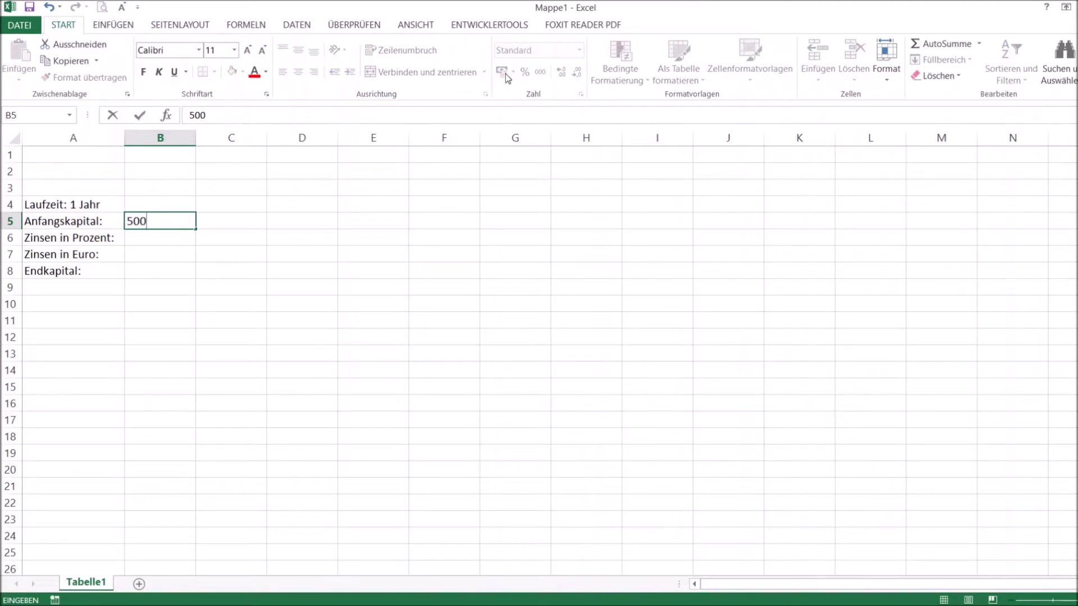
pyautogui.press('Return')
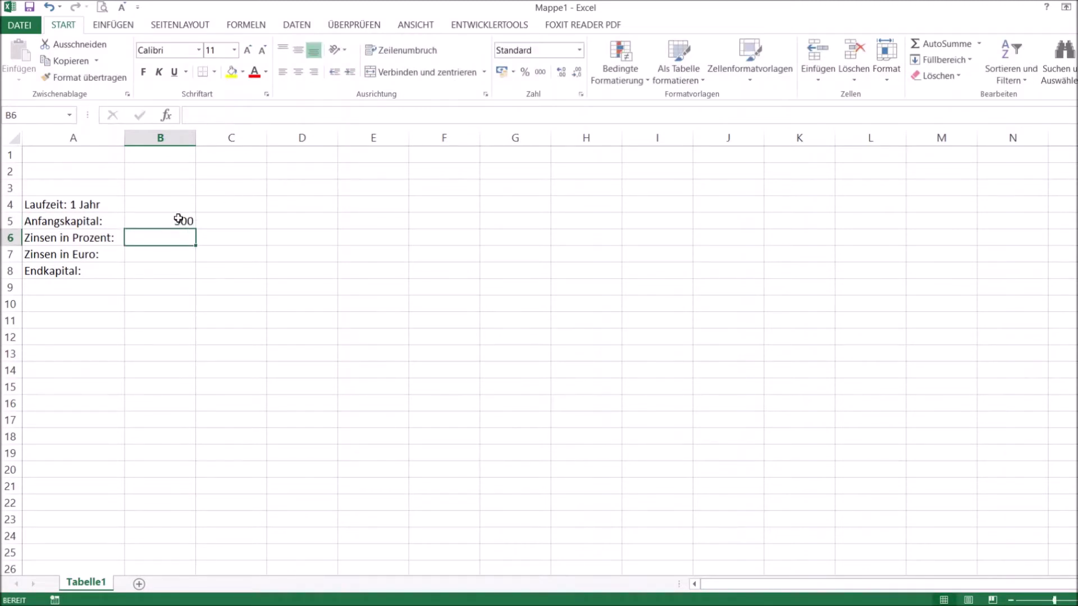
pyautogui.click(178, 219)
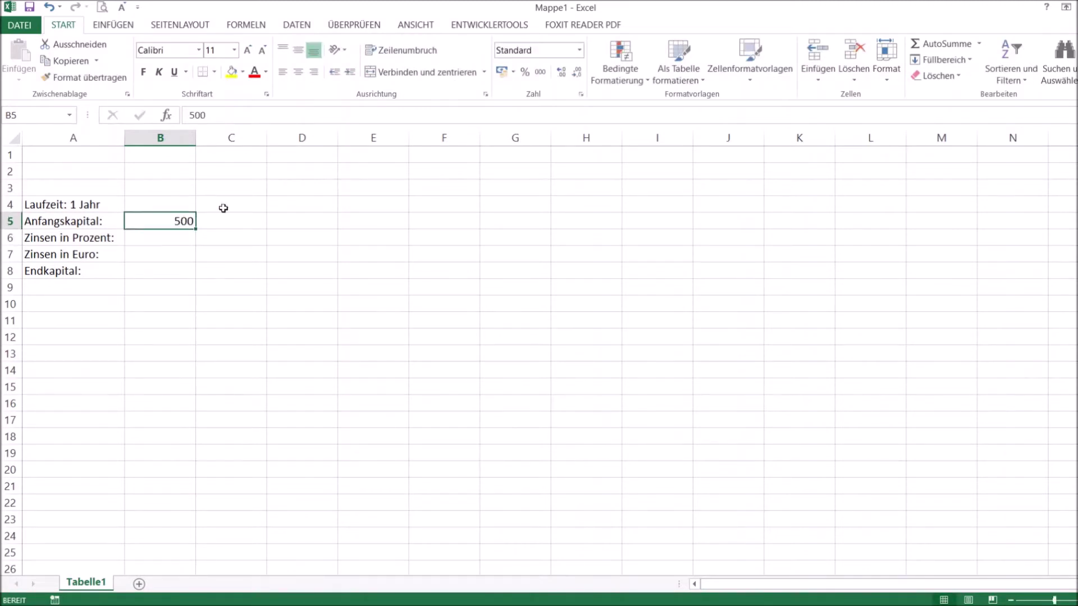
pyautogui.click(504, 77)
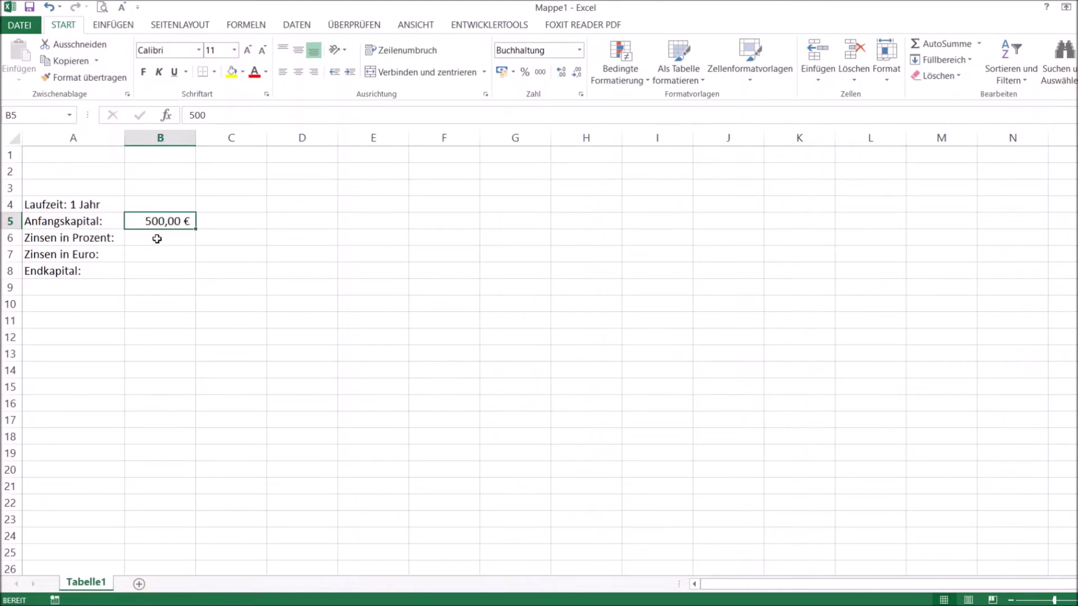
# Enter the 3% interest rate in B6.
pyautogui.click(158, 239)
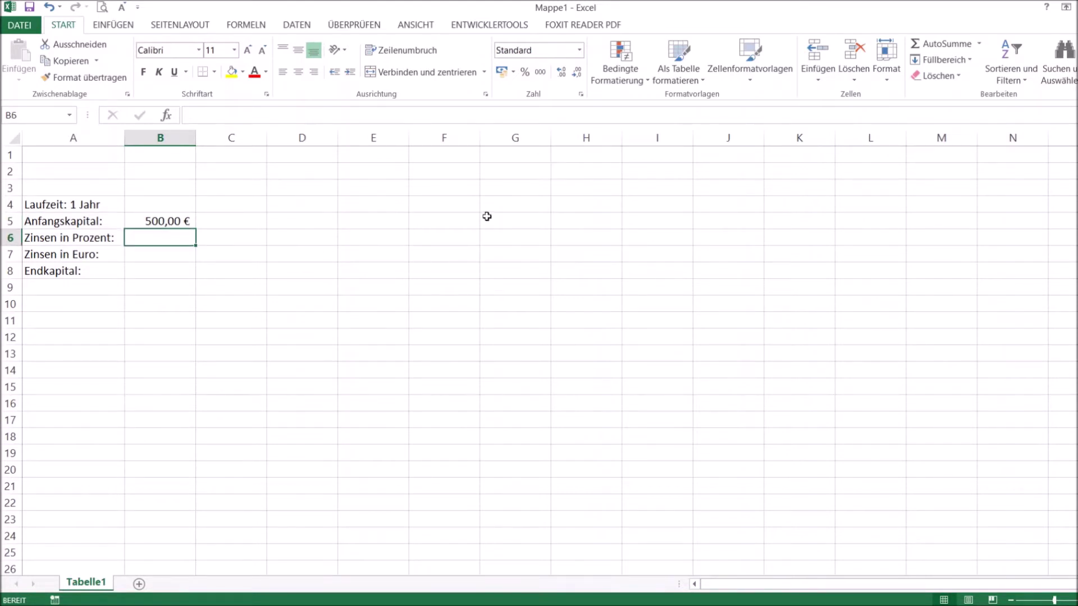
pyautogui.write('3')
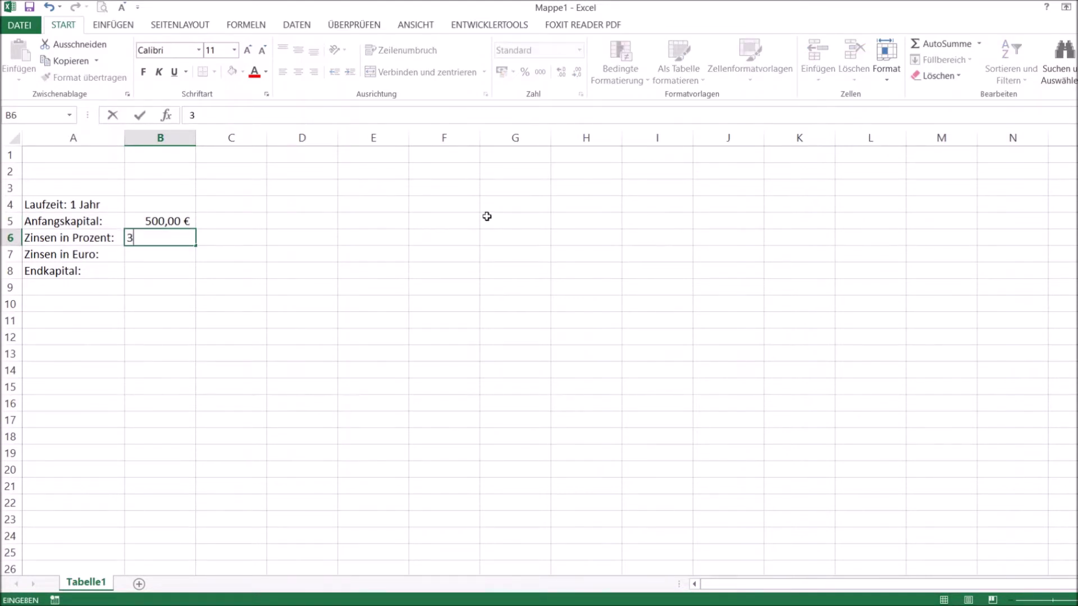
pyautogui.write('%')
pyautogui.press('Return')
pyautogui.write('=')
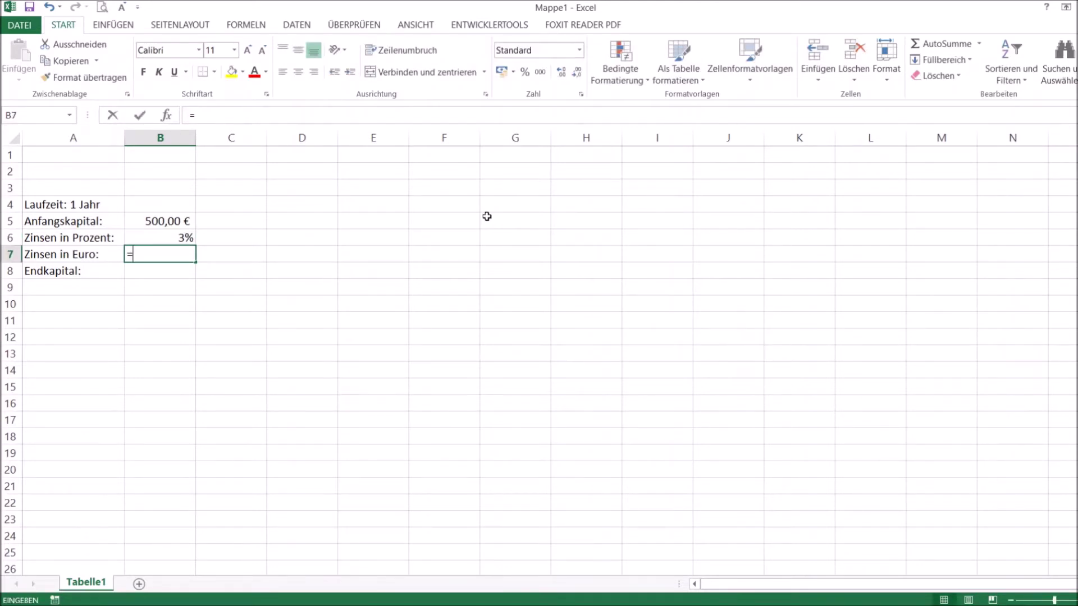
# Calculate the interest in B7 as =B5*B6, giving 15,00 €.
pyautogui.click(177, 220)
pyautogui.write('*')
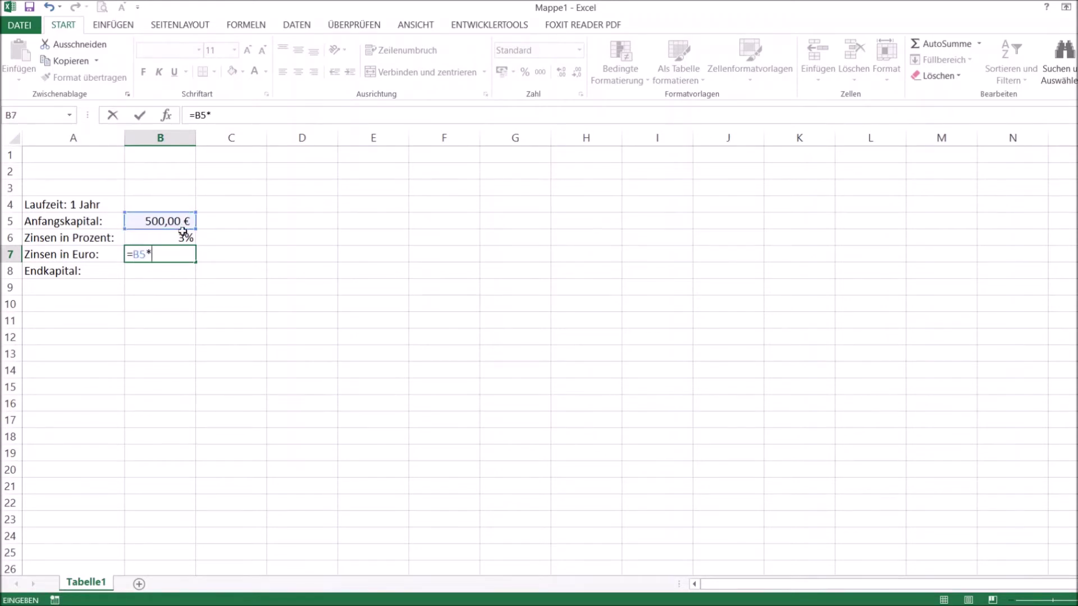
pyautogui.click(185, 238)
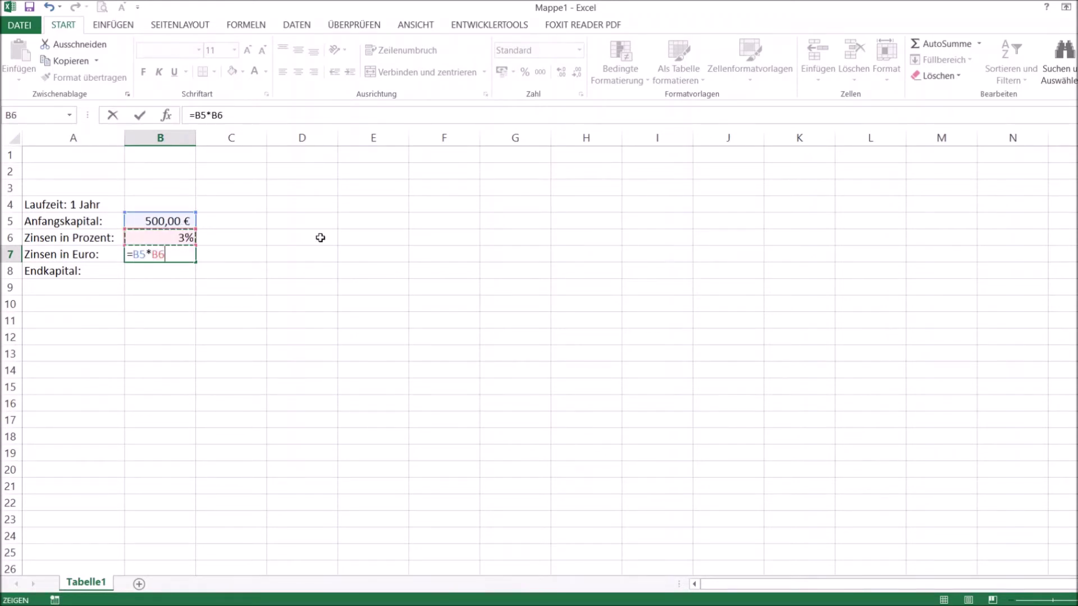
pyautogui.press('Return')
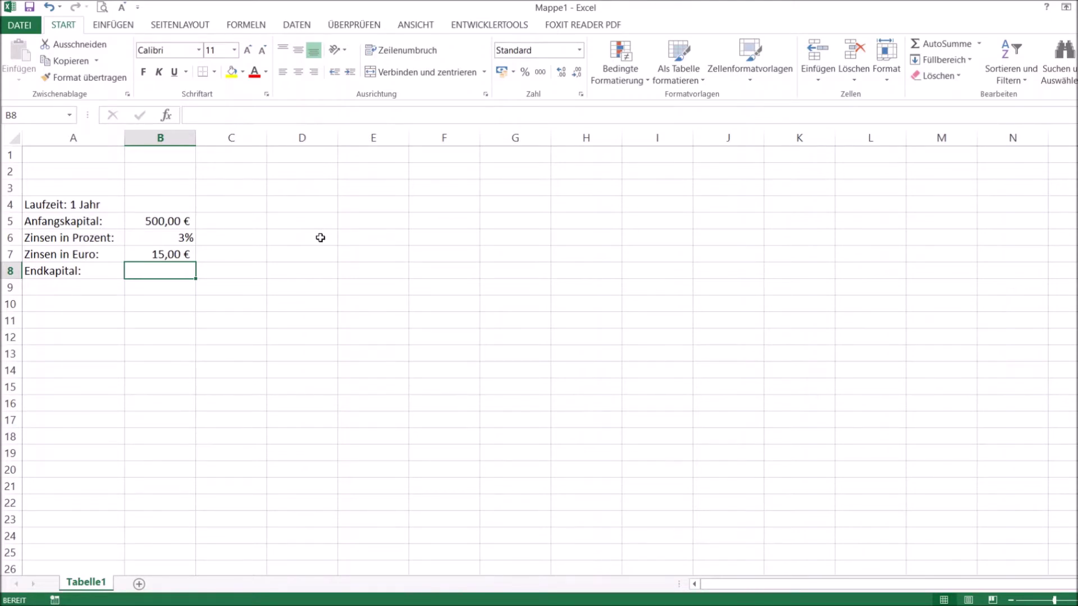
pyautogui.click(178, 254)
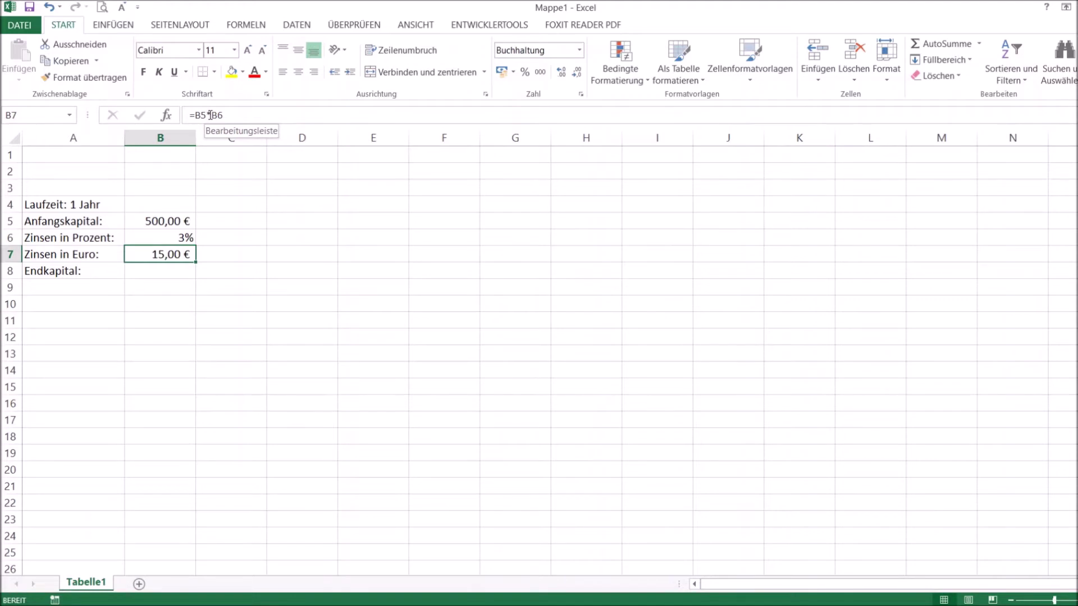
pyautogui.click(187, 238)
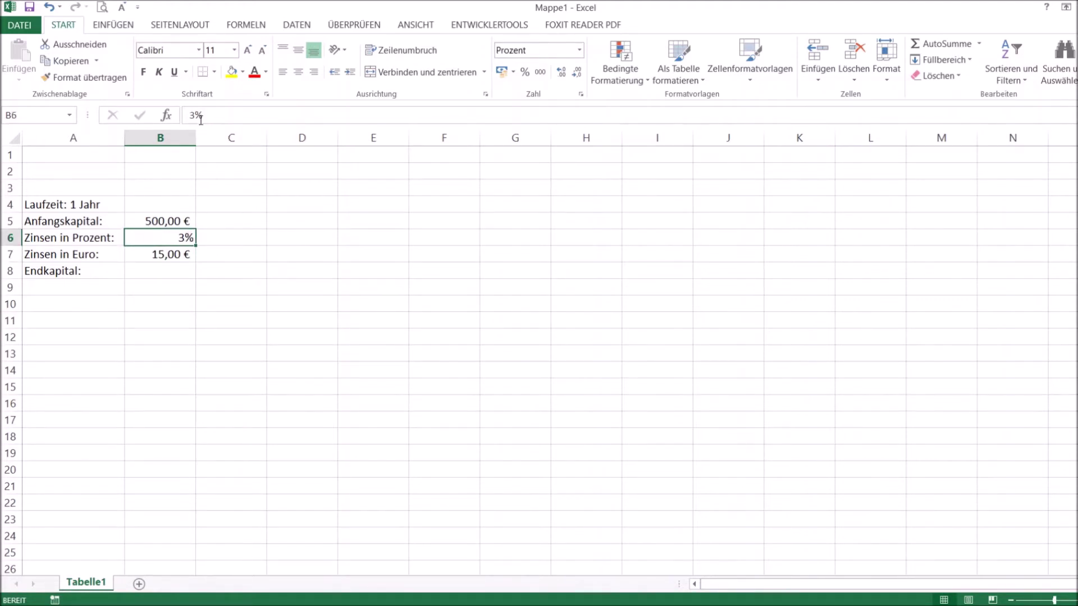
# Compute Endkapital in B8 as =B5+B7 (515,00 €) and type 'Laufzeit in Monaten' in A11.
pyautogui.click(172, 271)
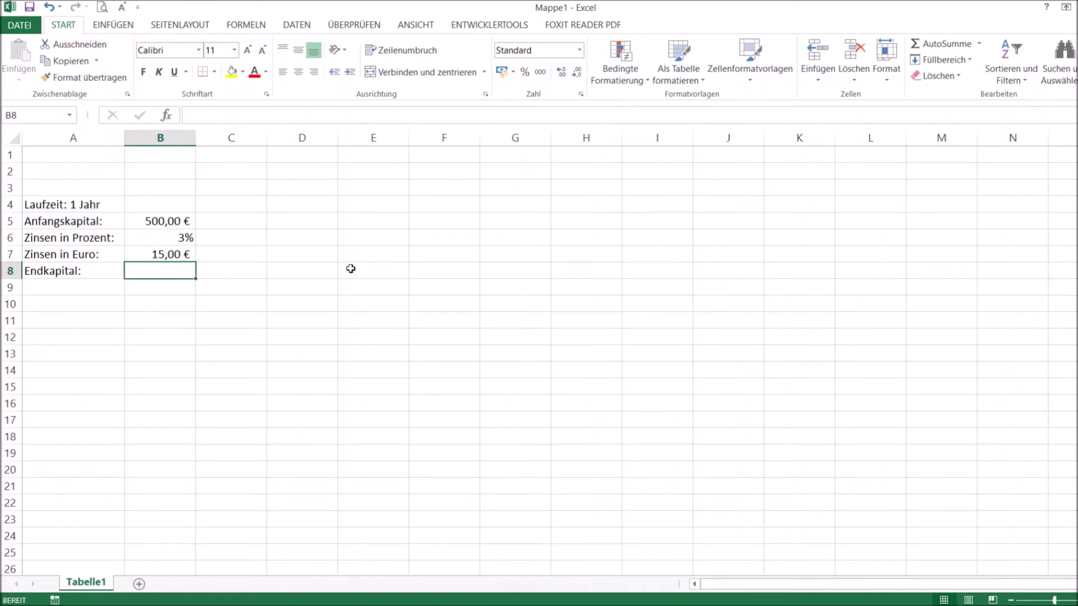
pyautogui.write('=')
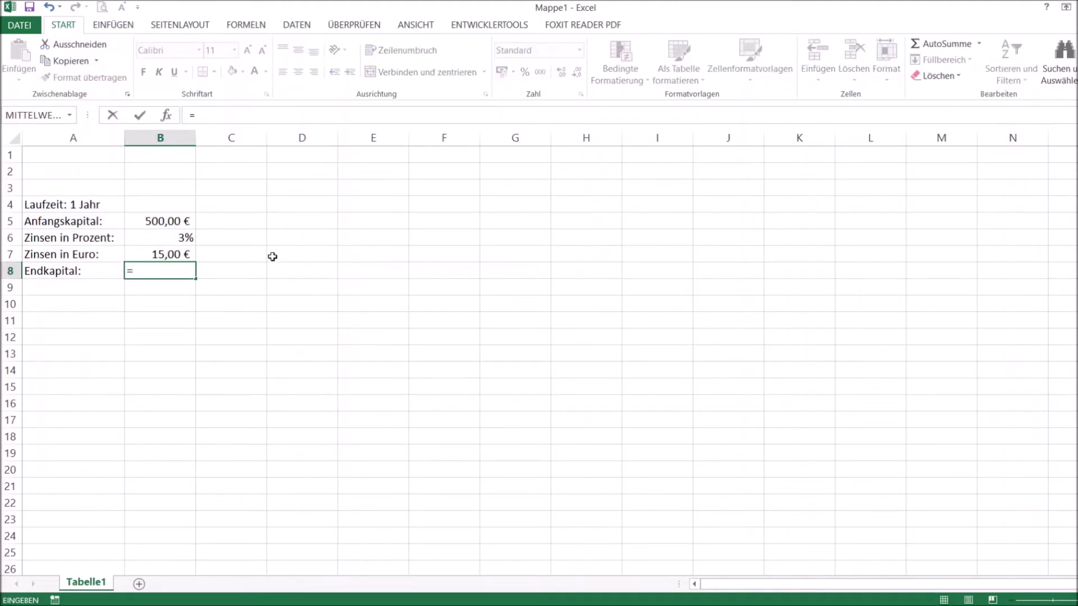
pyautogui.click(178, 217)
pyautogui.write('+')
pyautogui.click(171, 254)
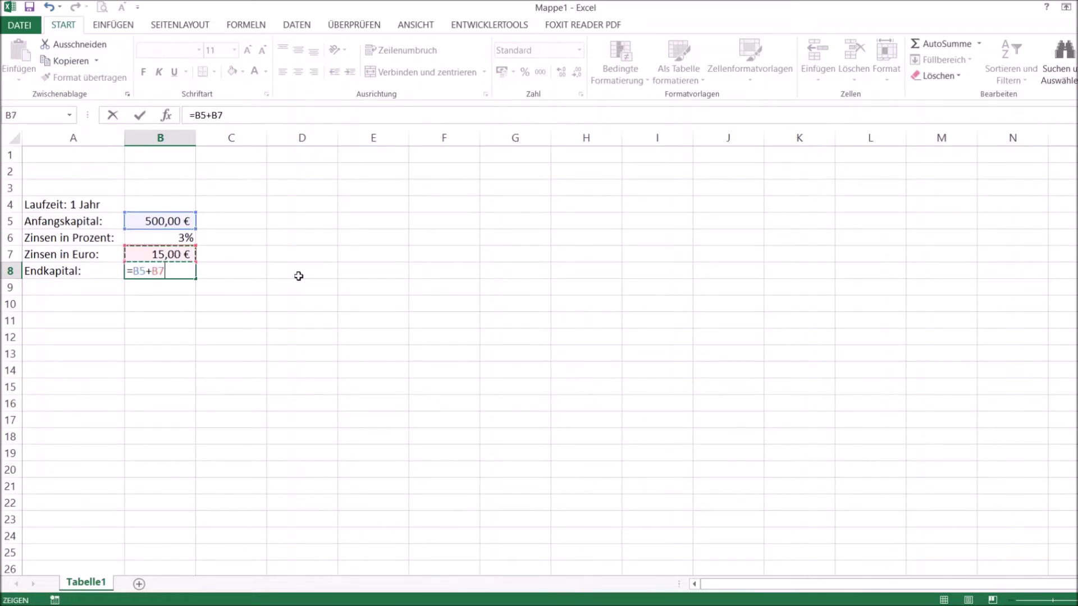
pyautogui.press('Return')
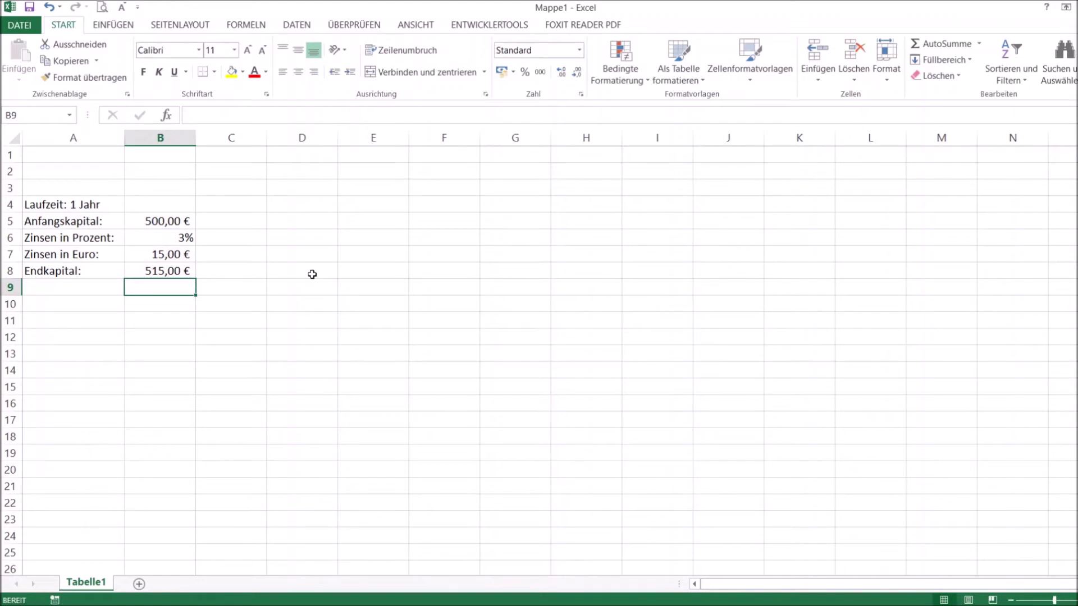
pyautogui.click(82, 321)
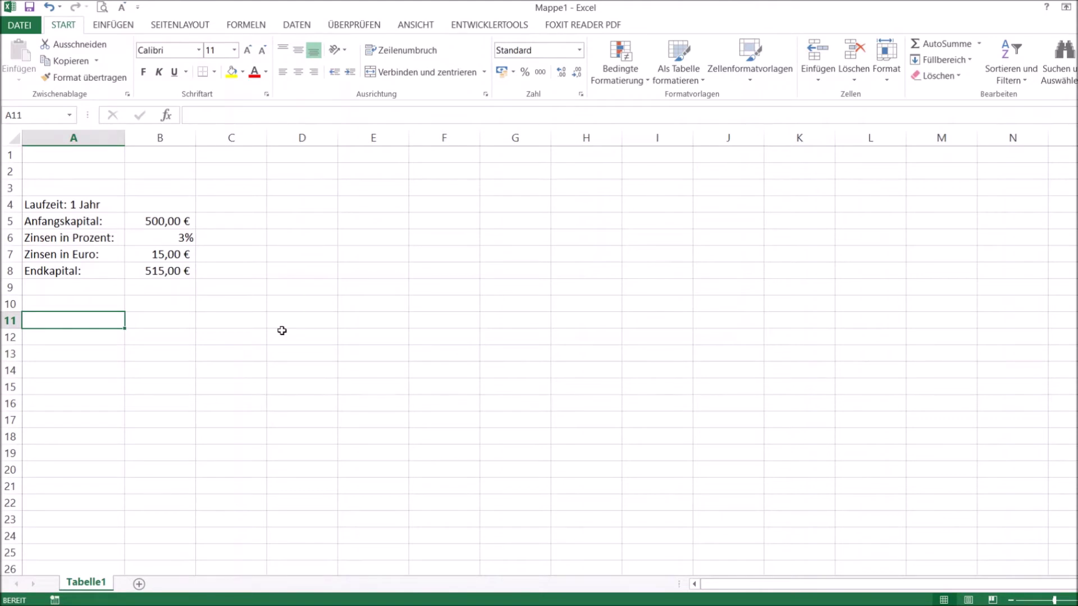
pyautogui.write('Laufzeit in Monaten')
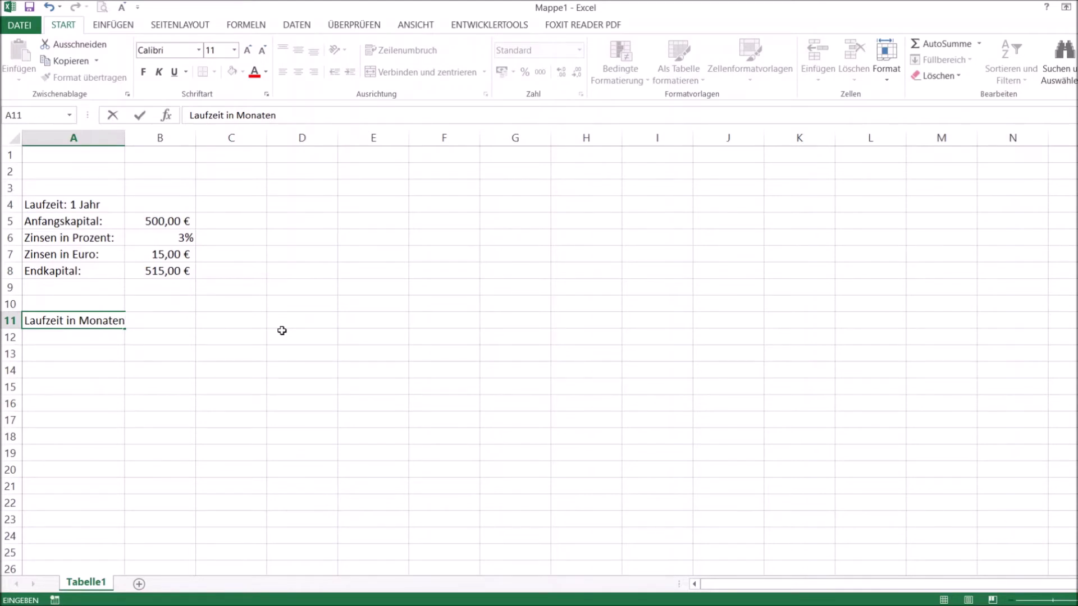
# Label A12–A16 as Anfangskapital:, Zinsen in Prozent:, Monate:, Zinsen in Euro: and Endkapital.
pyautogui.press('Return')
pyautogui.write('Anfangskapital:')
pyautogui.press('Return')
pyautogui.write('Zinsen in Prozent:')
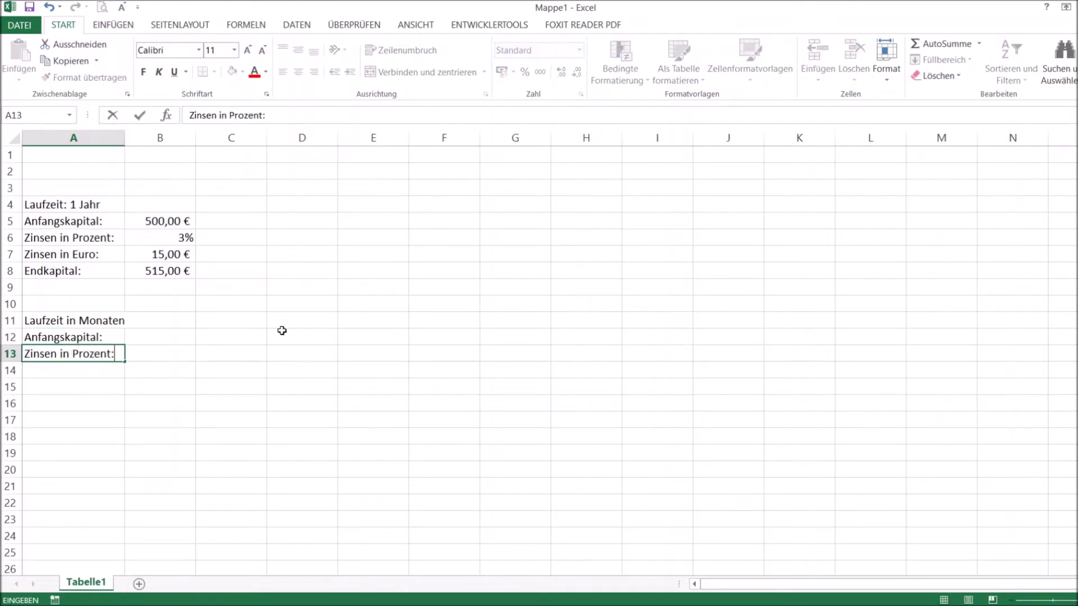
pyautogui.press('Return')
pyautogui.write('Monate:')
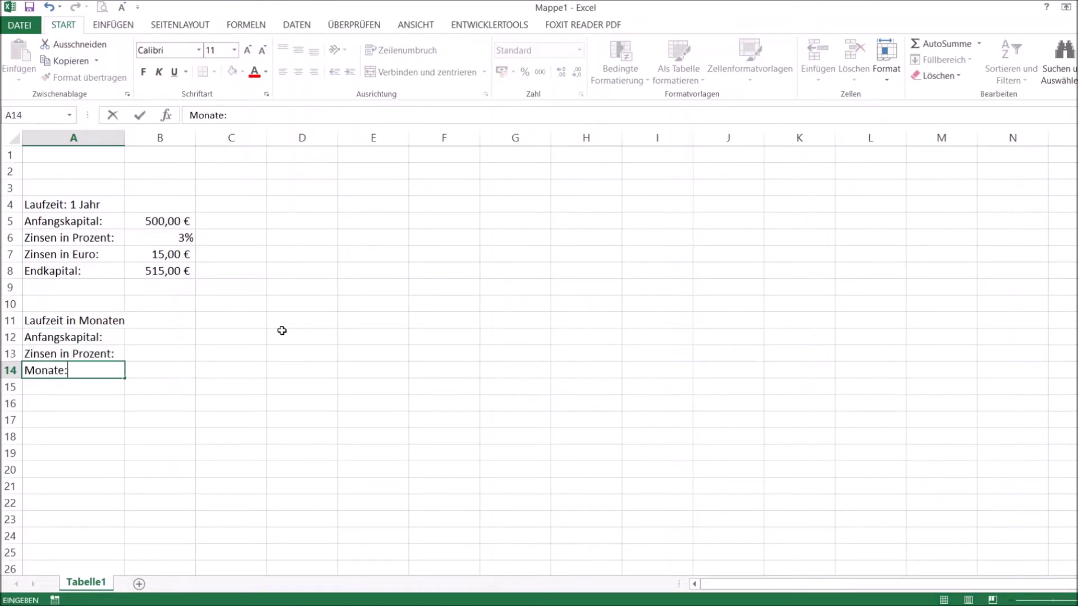
pyautogui.press('Return')
pyautogui.write('Zinsen in ')
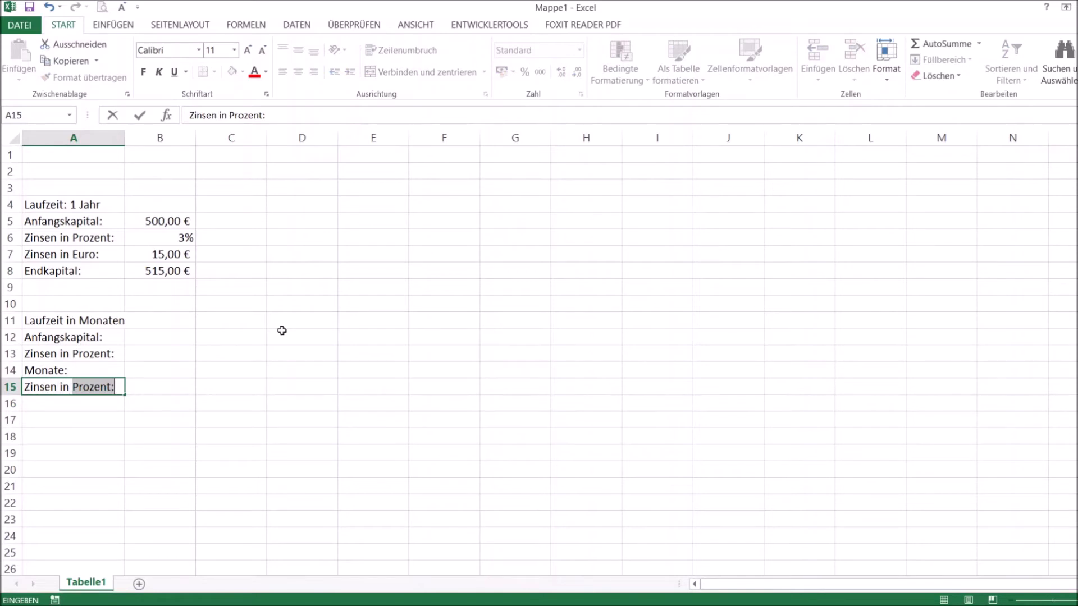
pyautogui.write('Euro:')
pyautogui.press('Return')
pyautogui.write('En')
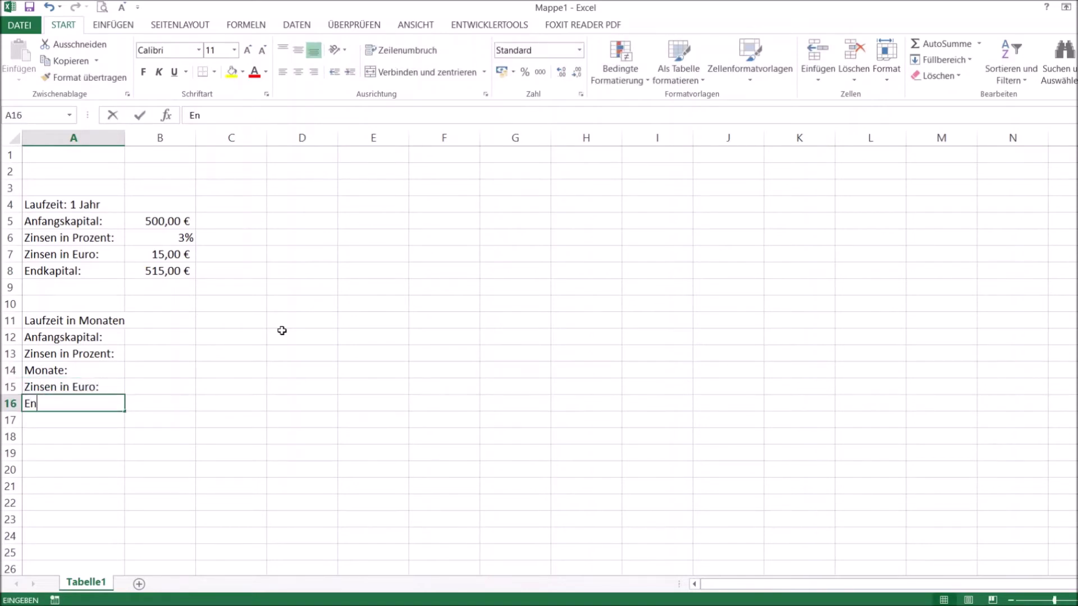
pyautogui.write('dkapital:')
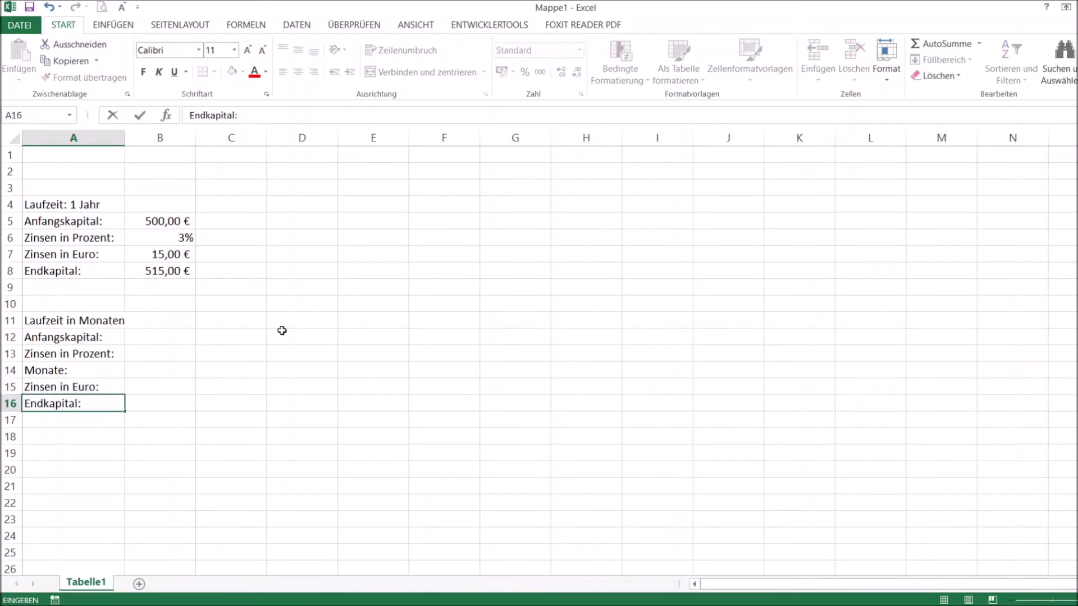
pyautogui.click(171, 338)
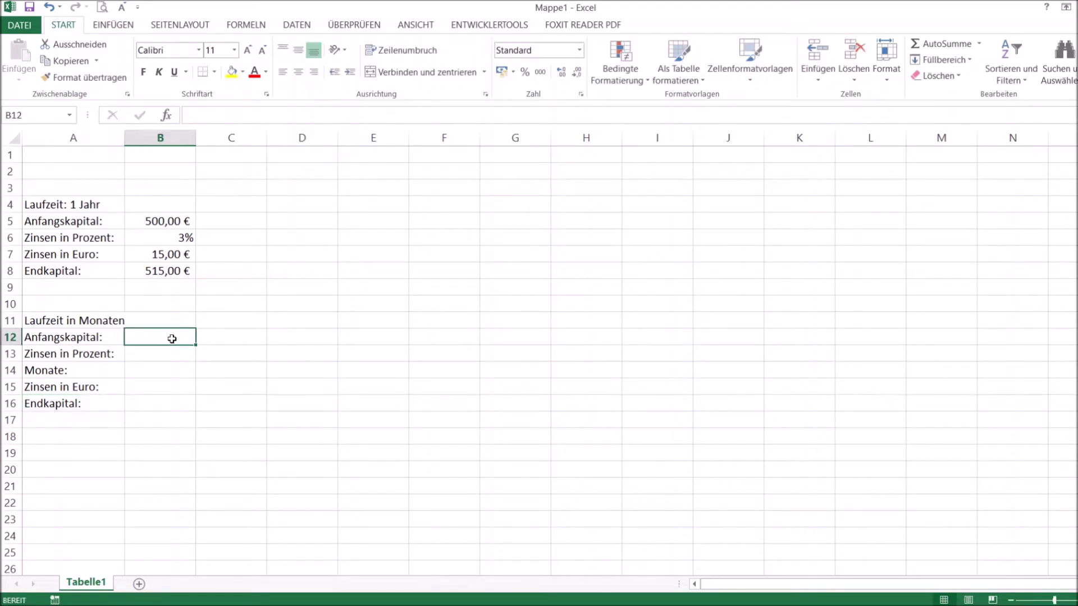
# Enter 500 as 500,00 €, 3% and 9 months in B12, B13 and B14.
pyautogui.write('500')
pyautogui.press('Return')
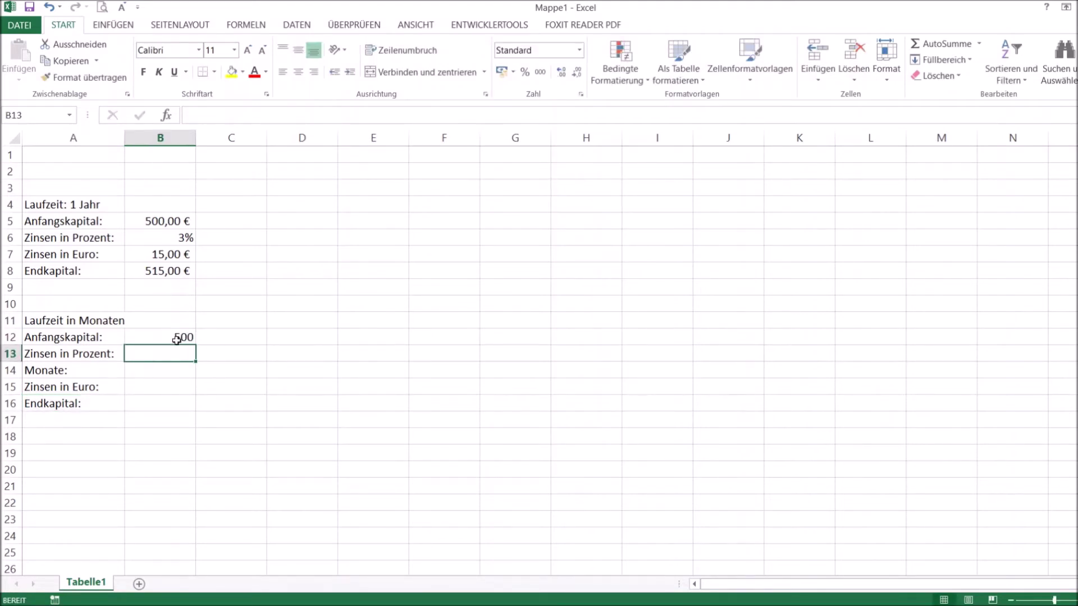
pyautogui.click(180, 337)
pyautogui.click(501, 72)
pyautogui.press('Return')
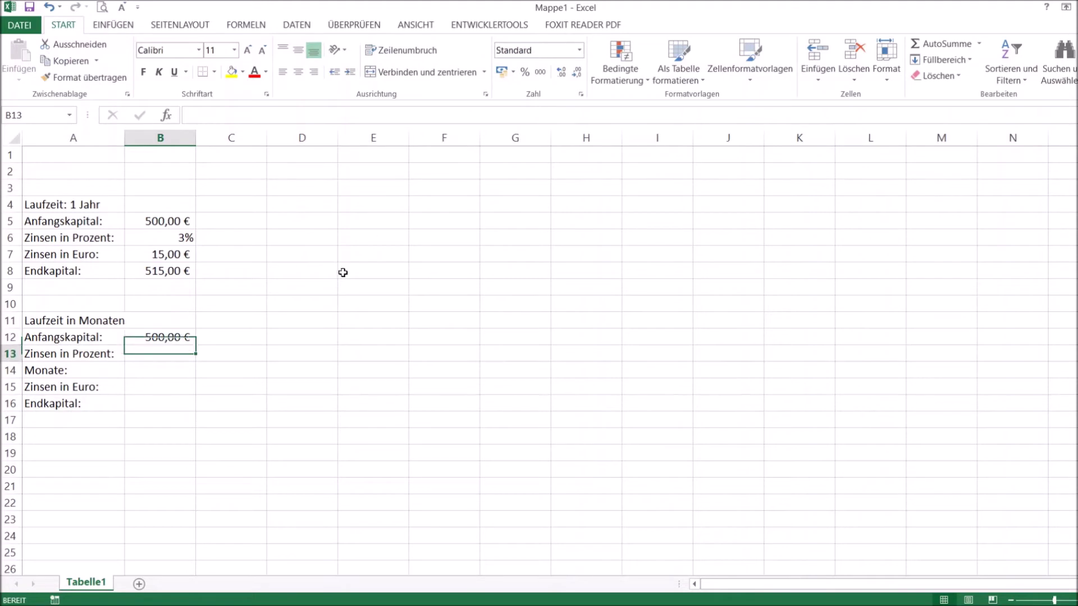
pyautogui.write('3%')
pyautogui.press('Return')
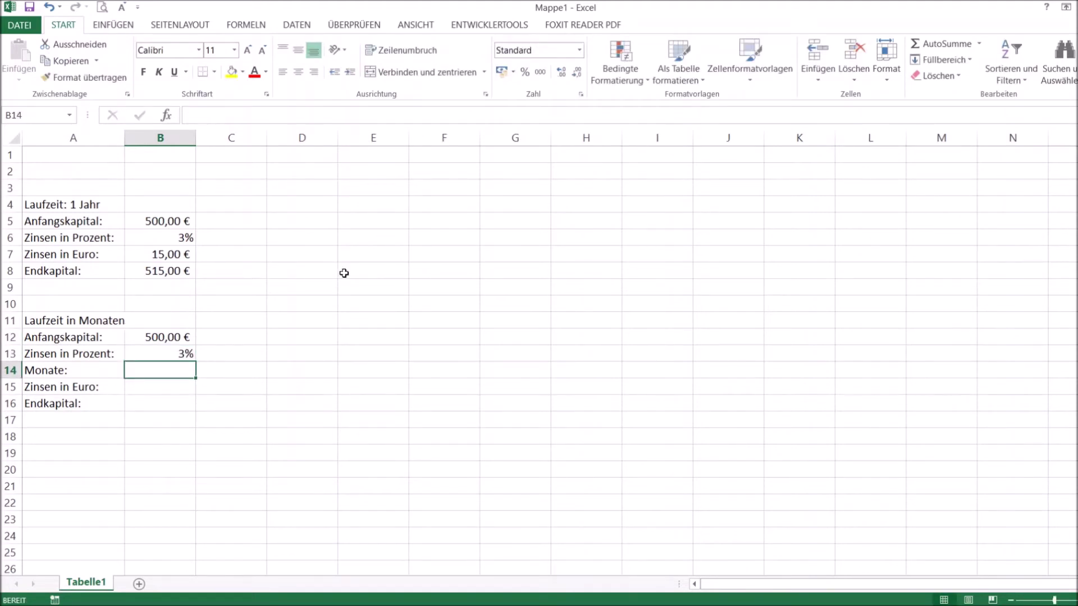
pyautogui.write('9')
pyautogui.press('Return')
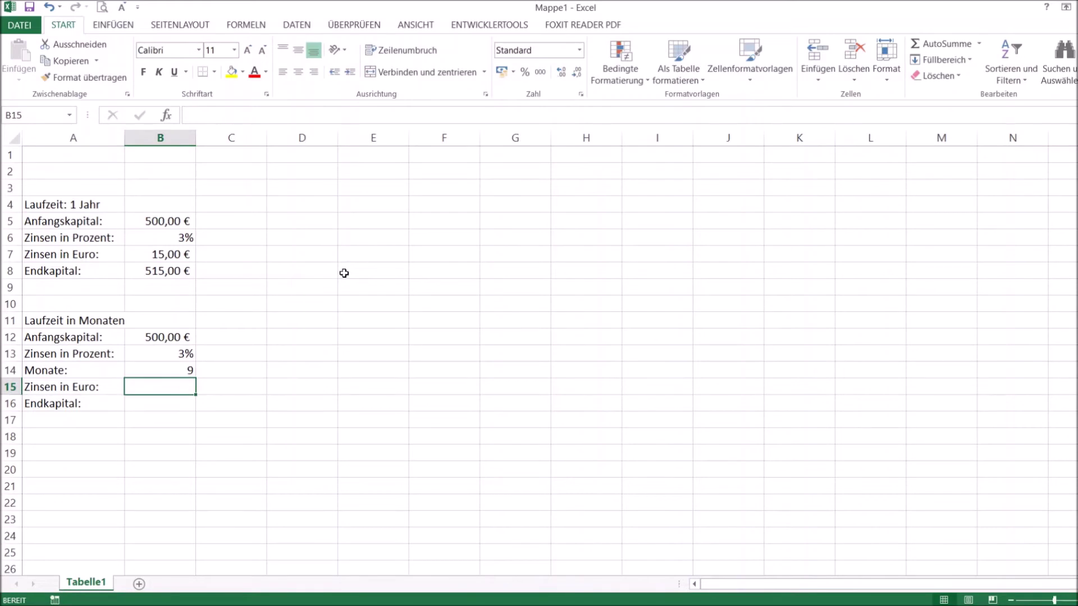
pyautogui.write('=')
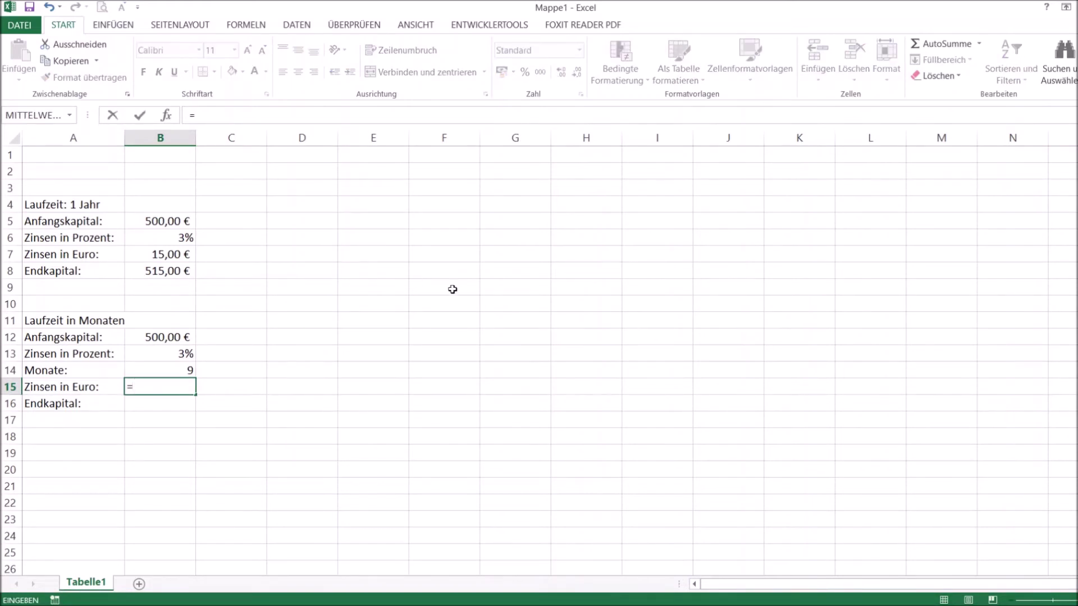
# Calculate the monthly interest in B15 as =B12*B13*B14/12, giving 11,25 €.
pyautogui.click(176, 336)
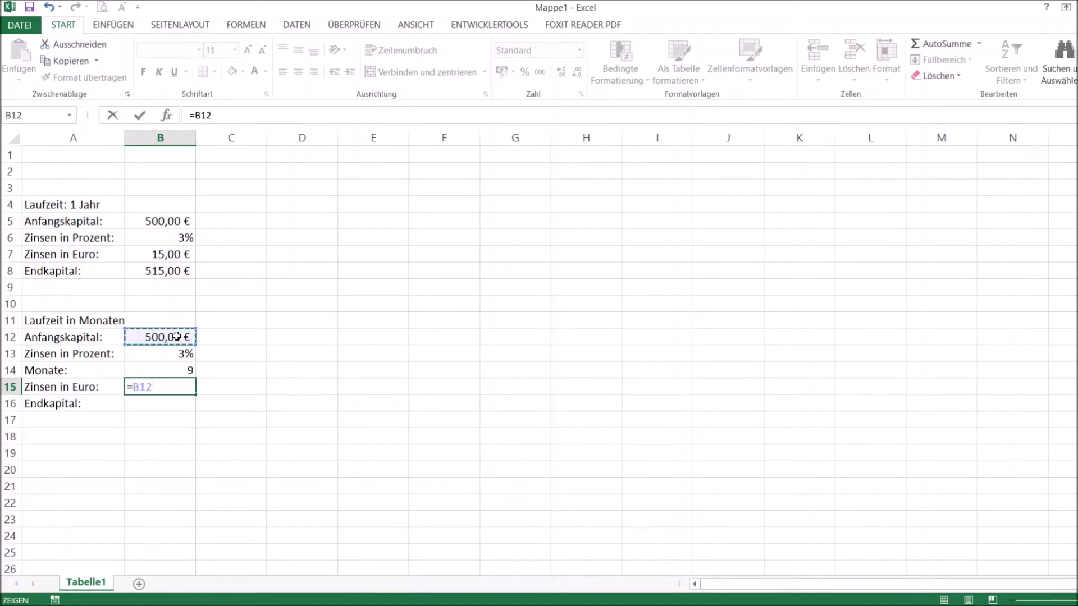
pyautogui.write('*')
pyautogui.click(187, 353)
pyautogui.write('*')
pyautogui.click(181, 369)
pyautogui.write('/12')
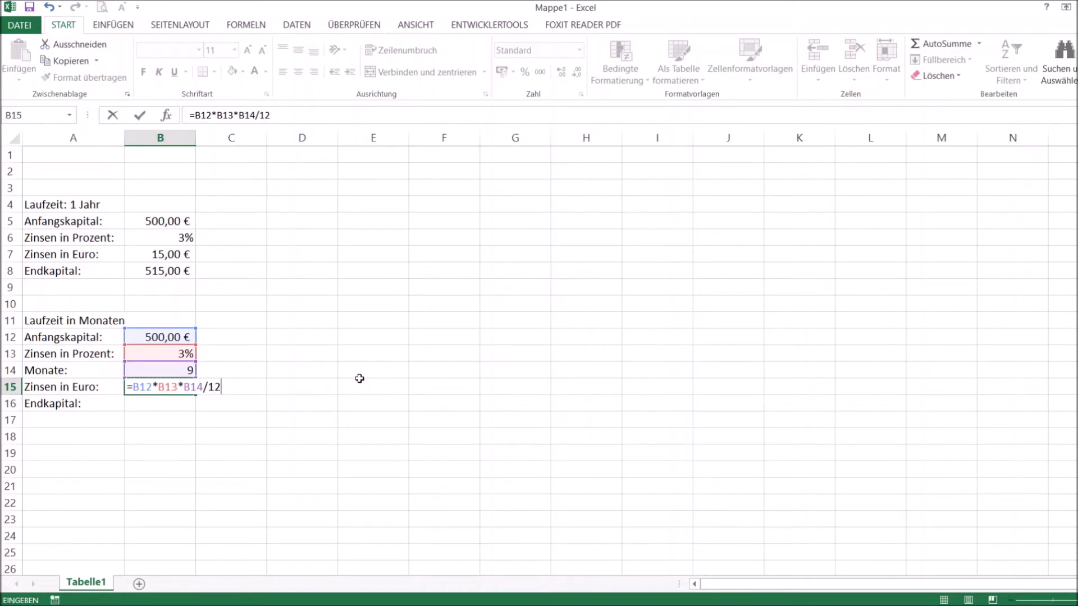
pyautogui.press('Return')
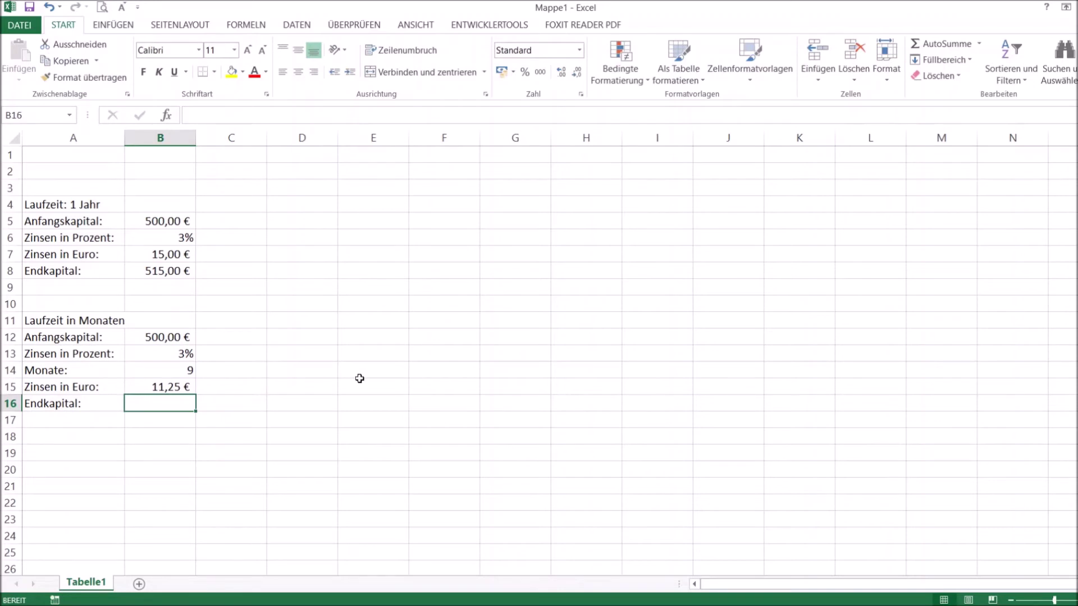
# Compute Endkapital in B16 as =B12+B15, giving 511,25 €.
pyautogui.write('=')
pyautogui.click(183, 335)
pyautogui.write('+')
pyautogui.click(174, 382)
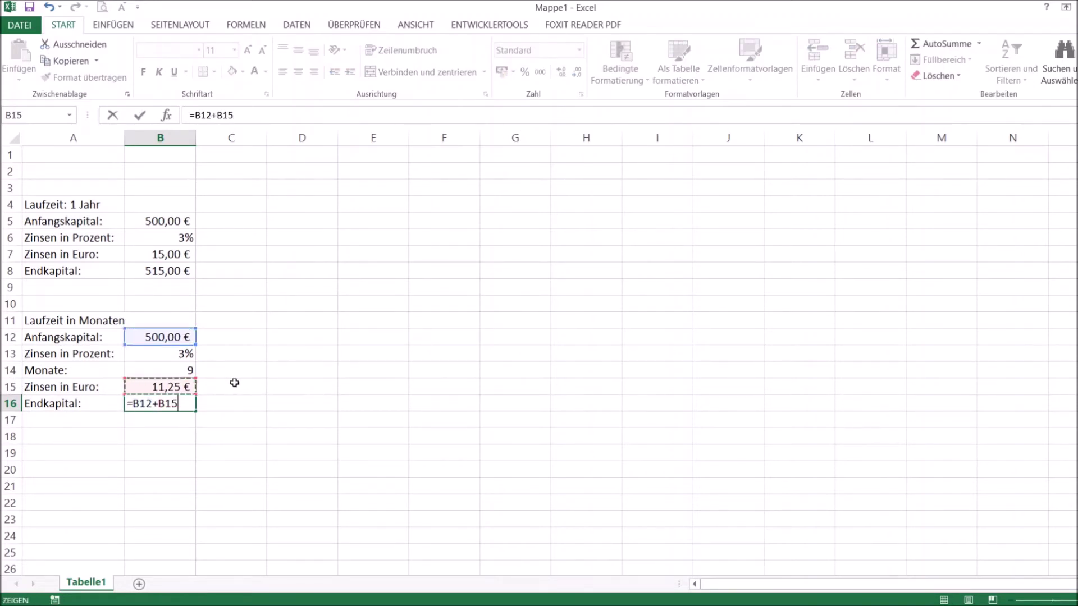
pyautogui.press('Return')
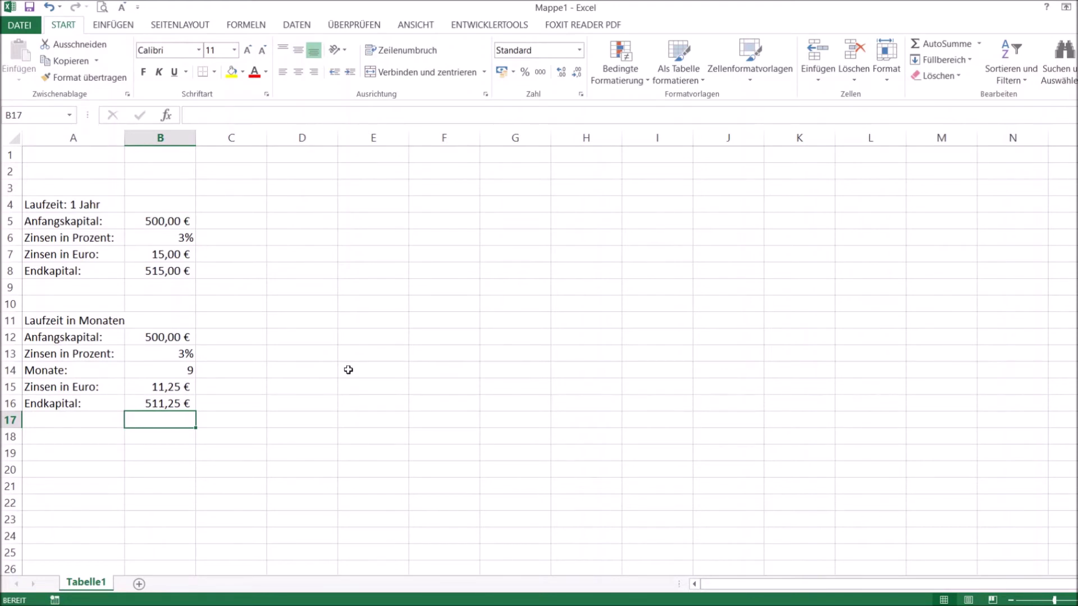
# Type 'Laufzeit in Tagen' in A19 and labels Anfangskapital:, Zinsen in Prozent:, Tage:, Zinsen in Euro:, Endkapital: below.
pyautogui.click(74, 448)
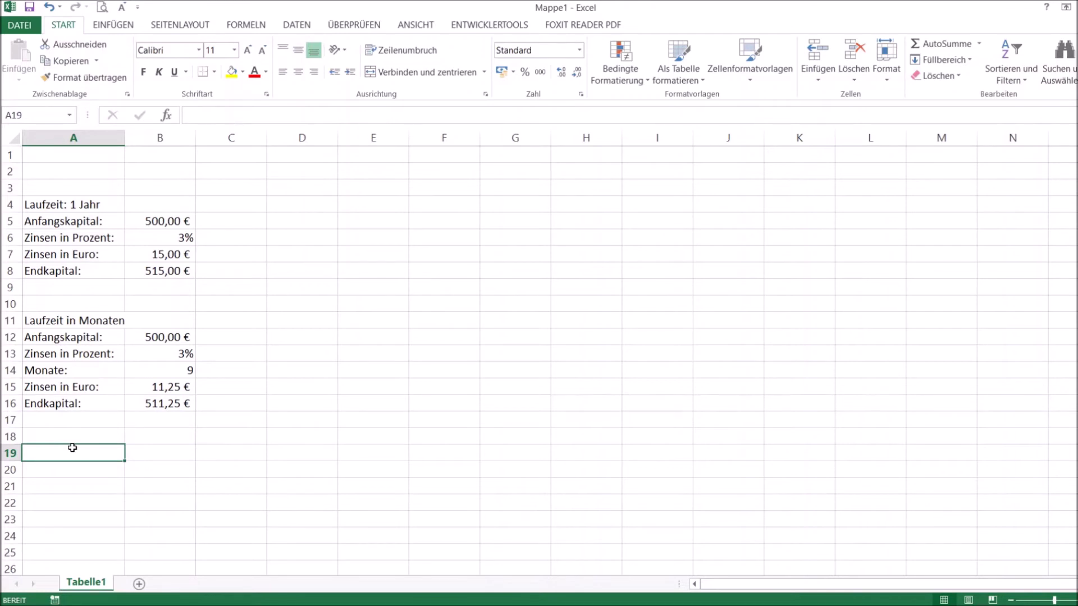
pyautogui.write('Laufzeit in Tagen')
pyautogui.press('Return')
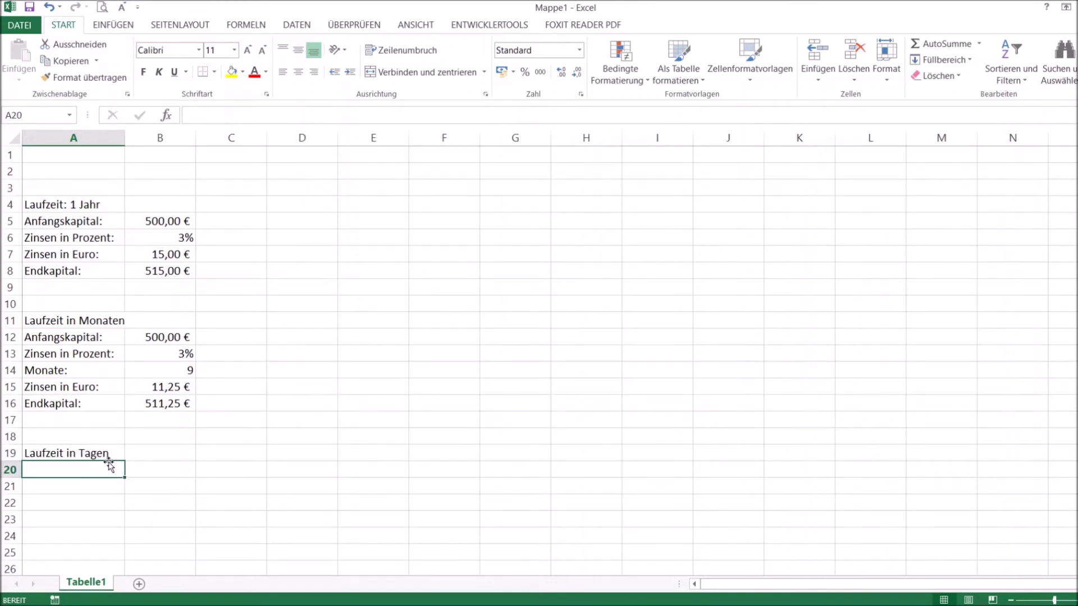
pyautogui.write('Anfangskapital:')
pyautogui.press('Return')
pyautogui.write('Zinsen in Prozent:')
pyautogui.press('Return')
pyautogui.write('Tage:')
pyautogui.press('Return')
pyautogui.write('Zinsen in Euro:')
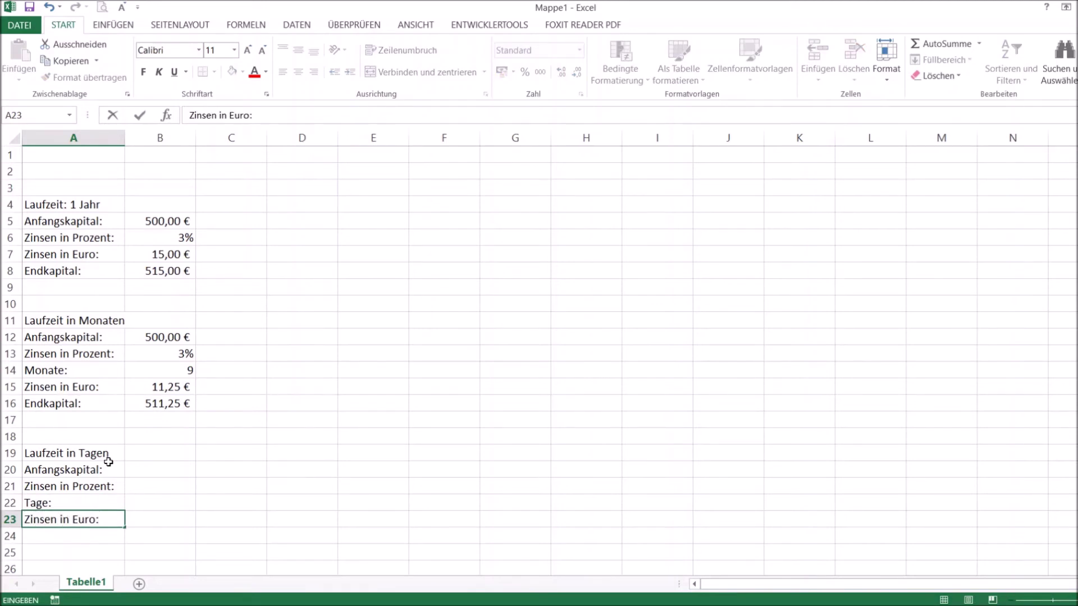
pyautogui.press('Return')
pyautogui.write('Endkapital:')
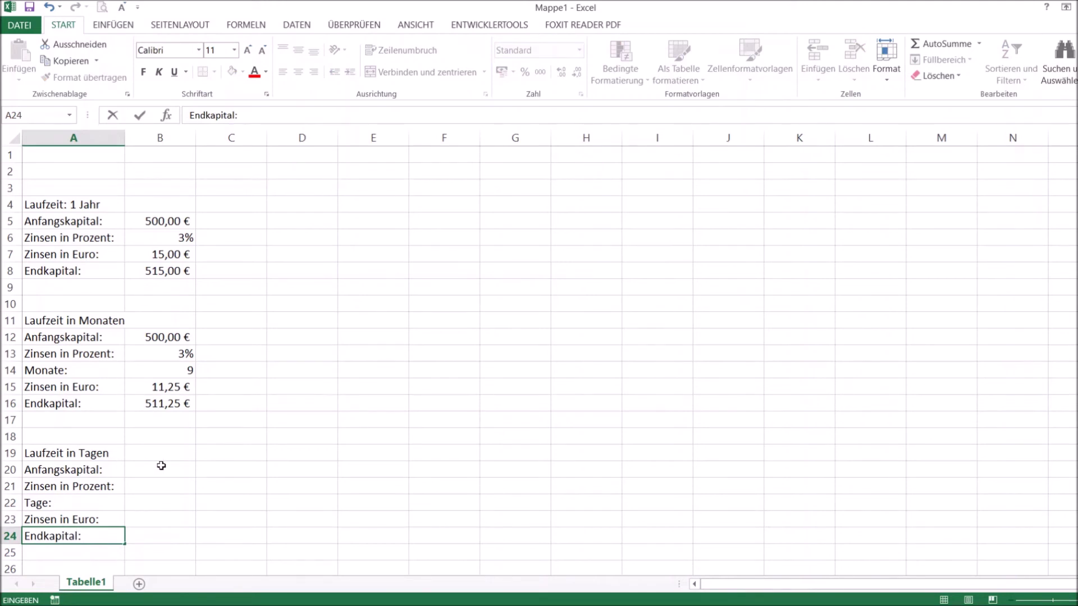
pyautogui.click(169, 465)
# Enter 500 in B20 formatted as accounting euros (500,00 €).
pyautogui.write('500')
pyautogui.click(282, 469)
pyautogui.click(175, 469)
pyautogui.click(501, 72)
# Enter a 3% interest rate in B21 and 172 days in B22.
pyautogui.click(157, 487)
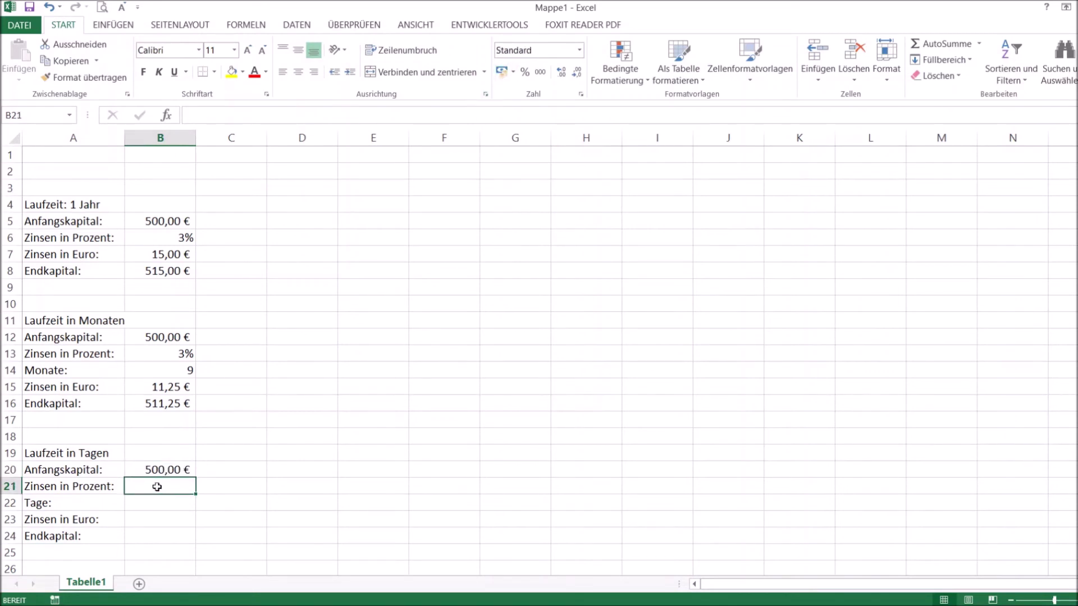
pyautogui.write('3%')
pyautogui.press('Return')
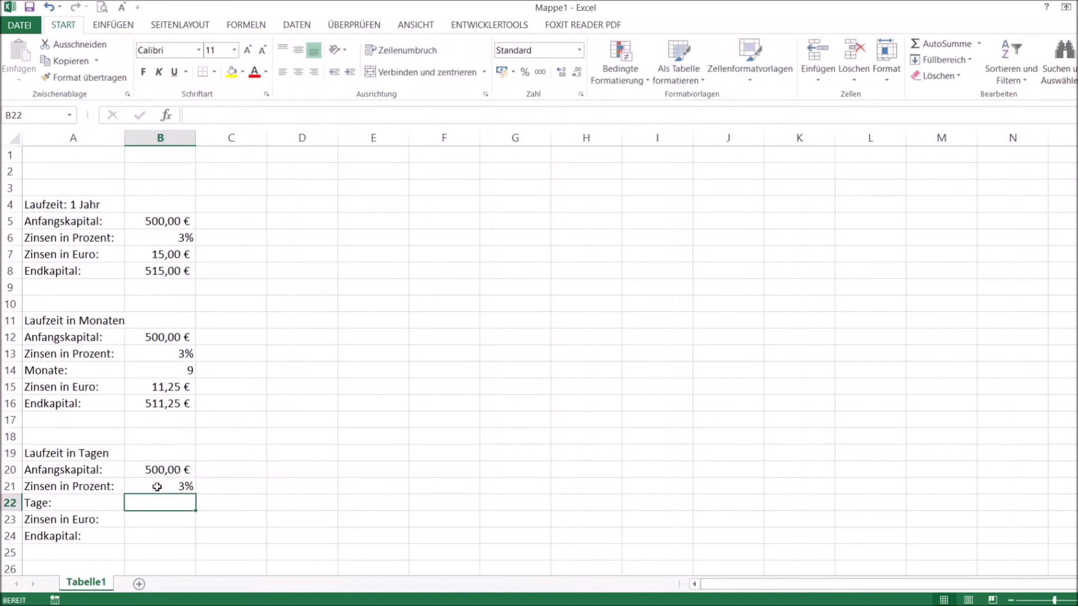
pyautogui.write('172')
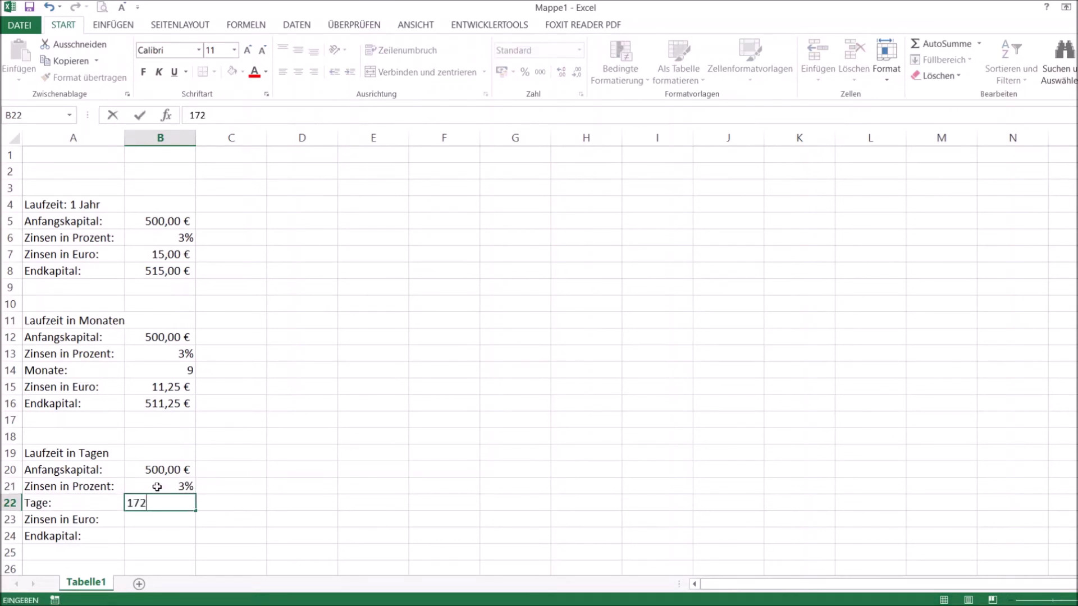
pyautogui.press('Return')
# Calculate the daily interest in B23 as =B20*B21*B22/360, giving 7,17 €.
pyautogui.write('=')
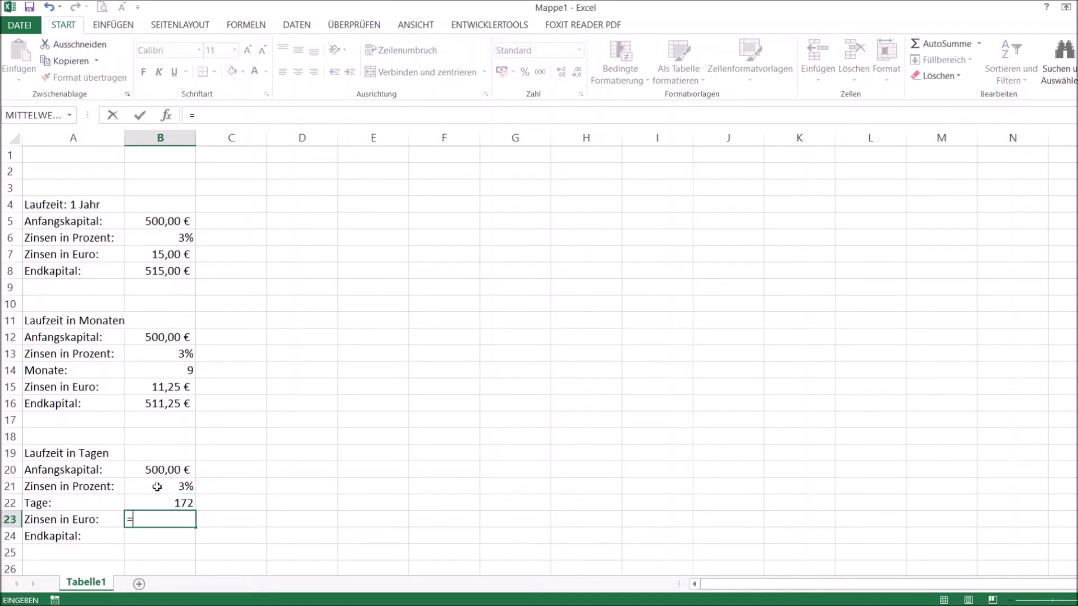
pyautogui.click(164, 470)
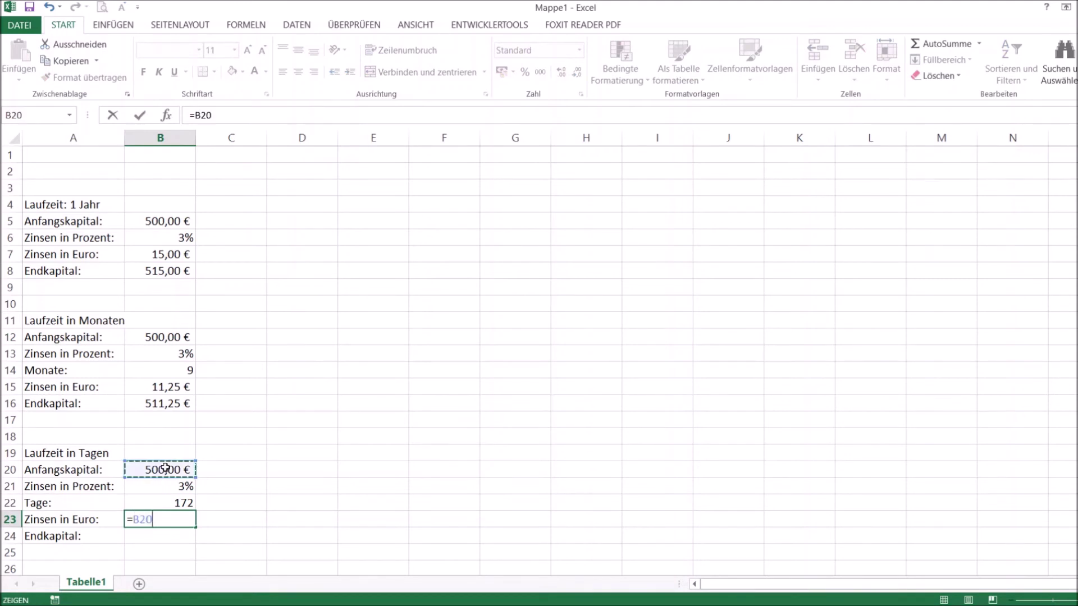
pyautogui.write('*')
pyautogui.click(171, 486)
pyautogui.write('*')
pyautogui.click(187, 503)
pyautogui.write('/360')
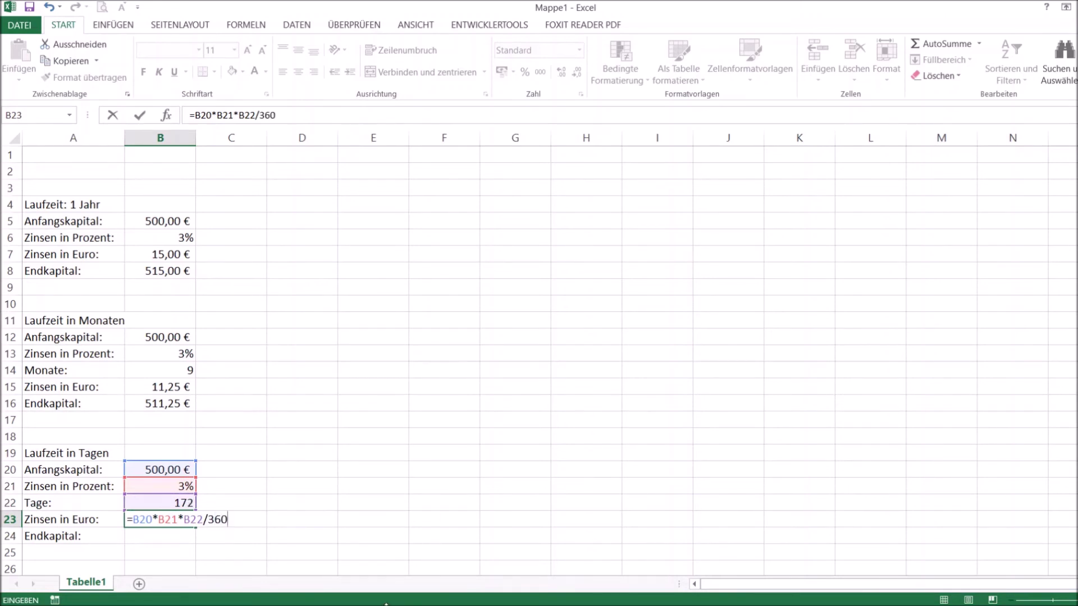
pyautogui.press('Return')
# Compute Endkapital in B24 as =B20+B23, giving 507,17 €.
pyautogui.write('=')
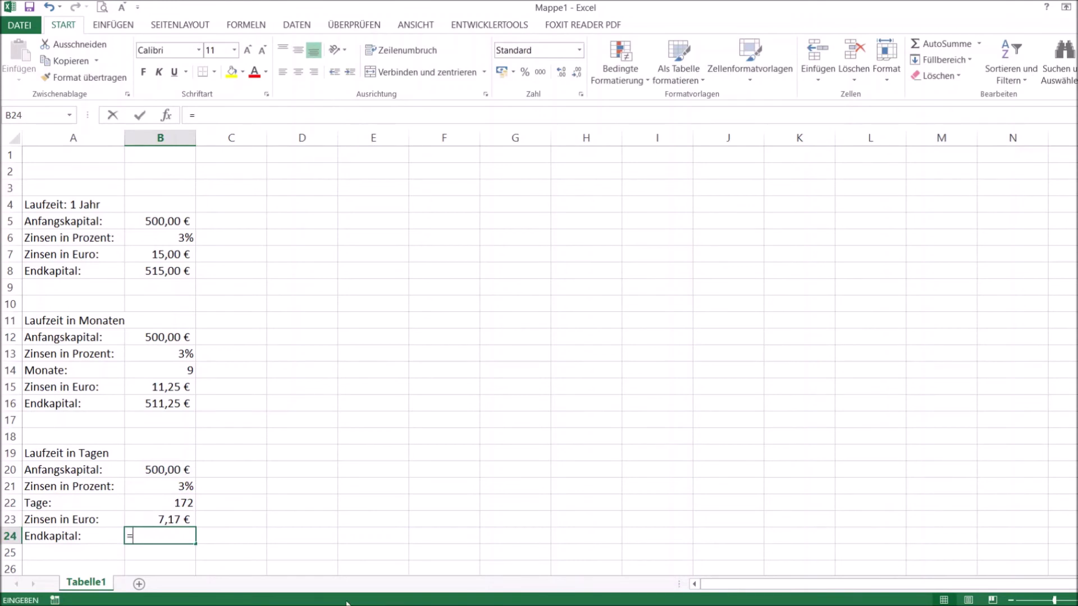
pyautogui.click(186, 470)
pyautogui.write('+')
pyautogui.click(181, 517)
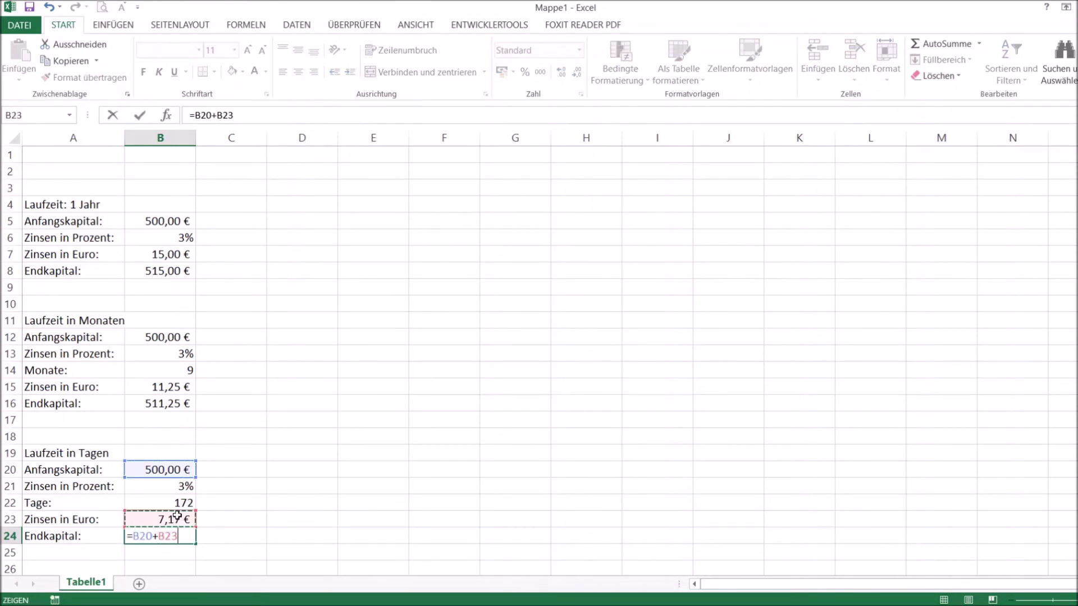
pyautogui.press('Return')
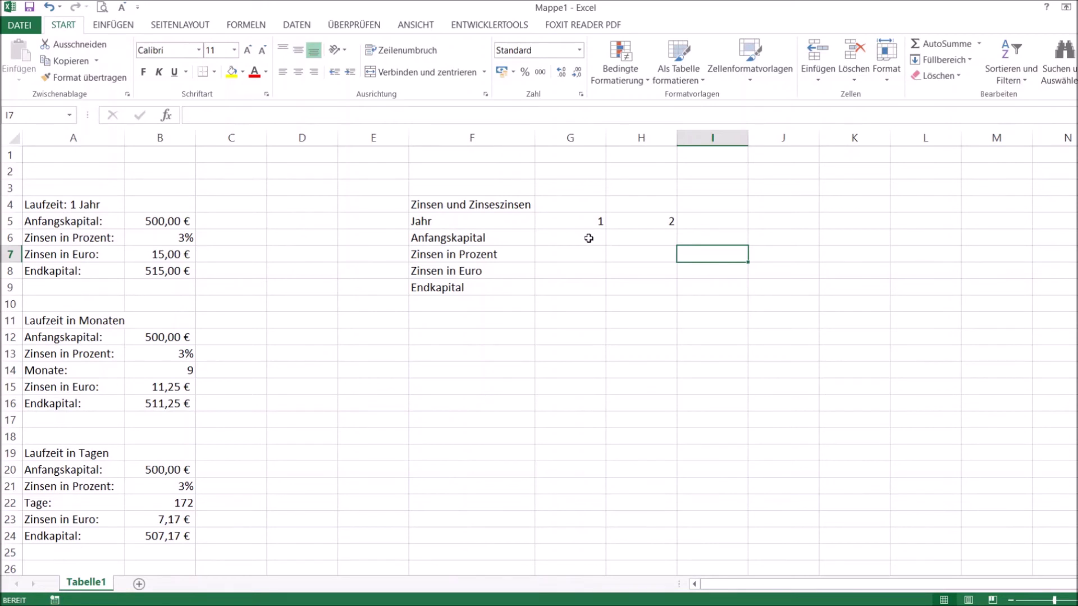
# Number the Jahr columns of the Zinseszinsen table 1 to 4 across G5:J5.
pyautogui.click(588, 239)
pyautogui.click(589, 221)
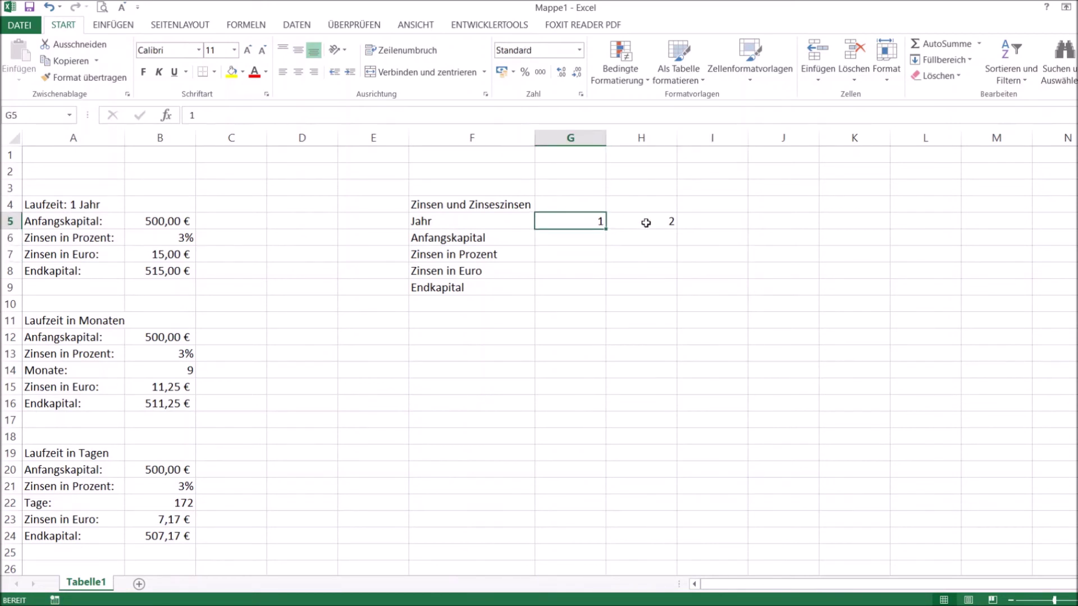
pyautogui.click(646, 223)
pyautogui.click(712, 221)
pyautogui.write('3')
pyautogui.click(766, 223)
pyautogui.write('4')
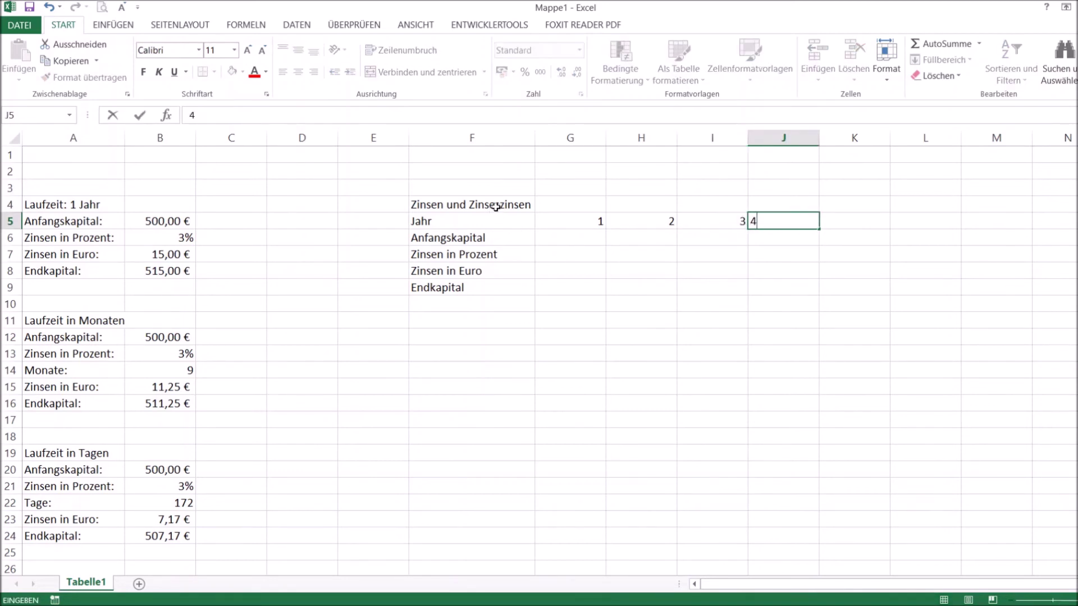
pyautogui.click(495, 207)
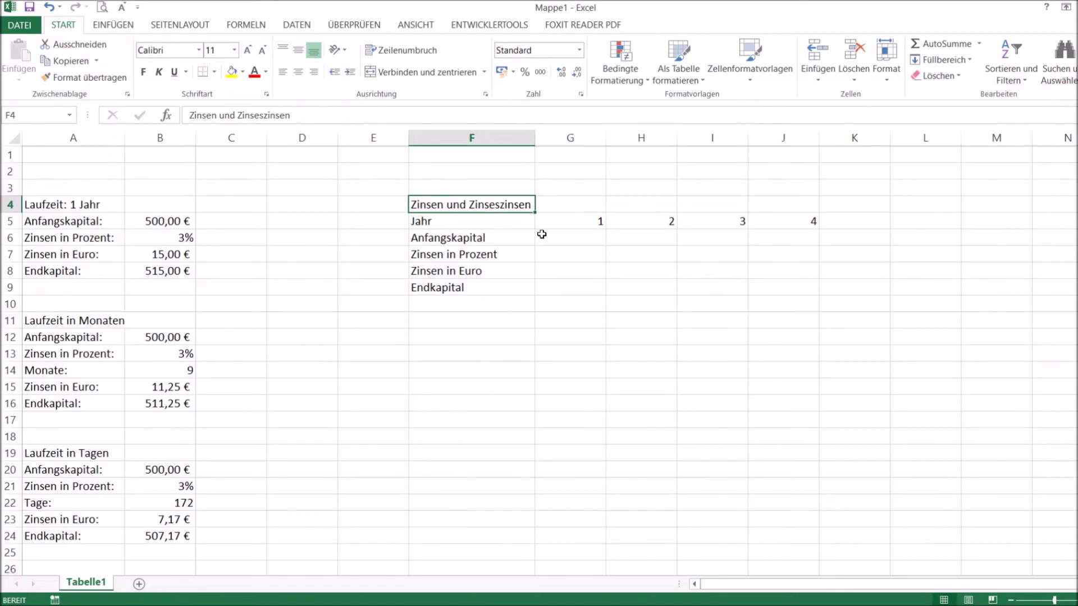
pyautogui.click(576, 234)
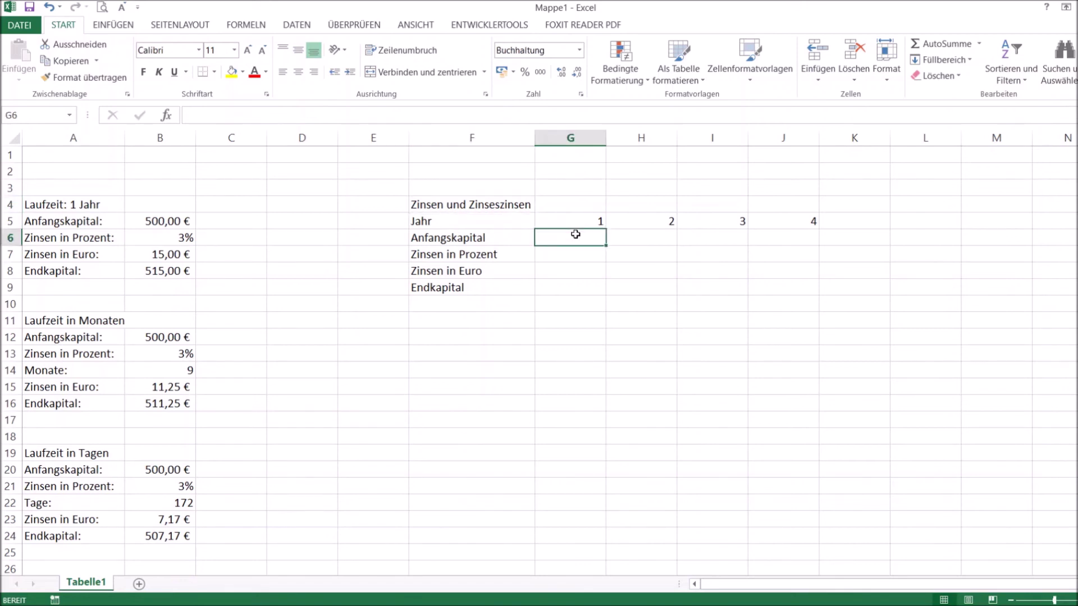
# Enter year 1's starting capital 500 in G6 and 3% rate in G7.
pyautogui.write('500')
pyautogui.press('Return')
pyautogui.click(578, 236)
pyautogui.click(574, 255)
pyautogui.write('3')
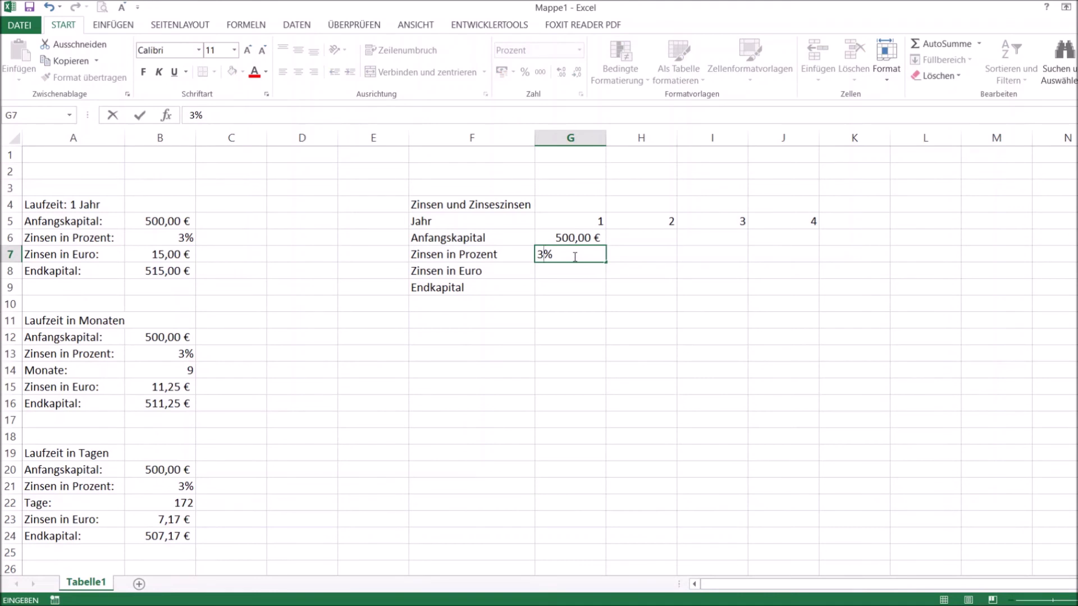
pyautogui.click(575, 271)
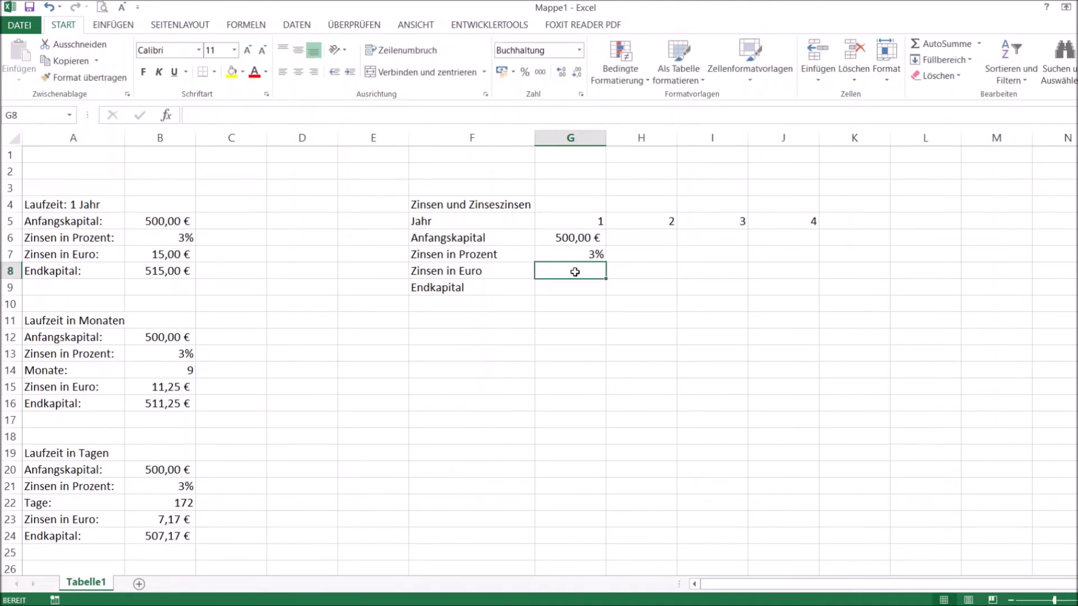
# Calculate year 1's interest in G8 as =G6*G7, giving 15,00 €.
pyautogui.write('=')
pyautogui.click(588, 238)
pyautogui.write('*')
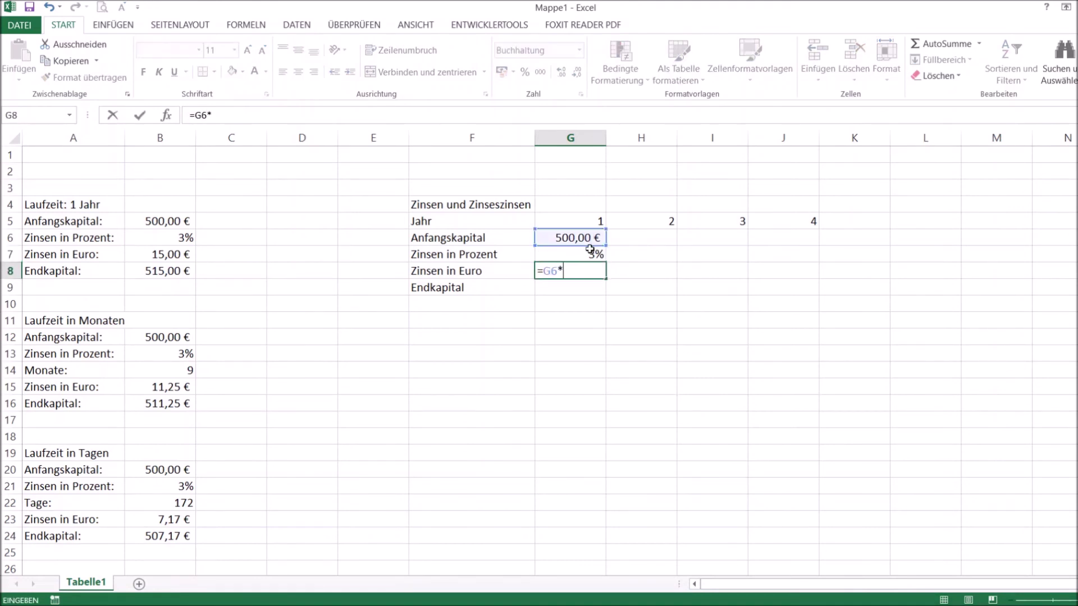
pyautogui.click(589, 252)
pyautogui.press('Return')
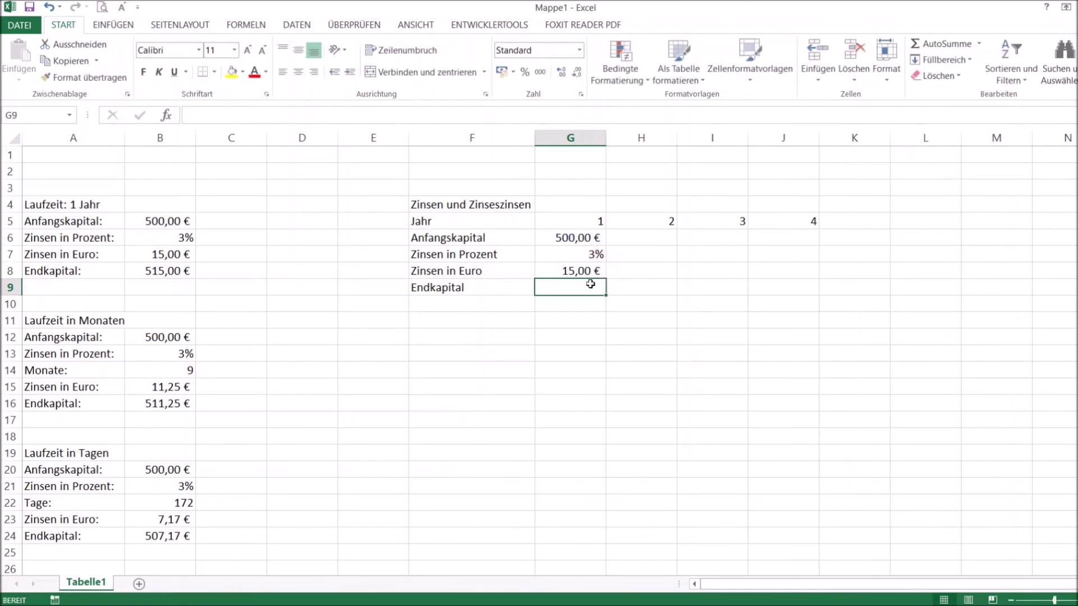
# Compute year 1's Endkapital in G9 as =G6+G8, giving 515,00 €.
pyautogui.write('=')
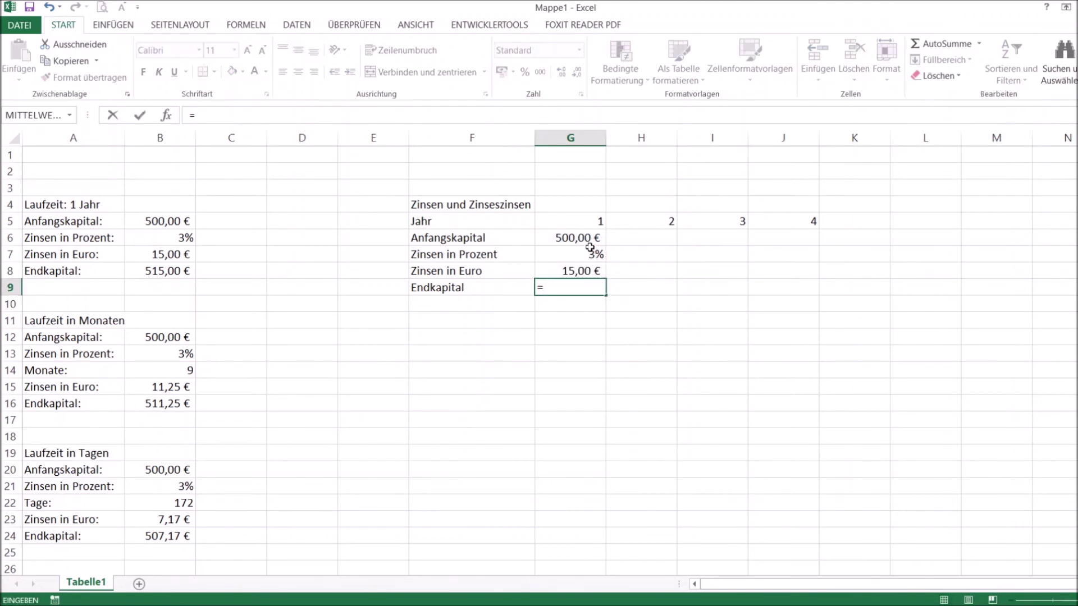
pyautogui.click(591, 236)
pyautogui.write('+')
pyautogui.click(588, 269)
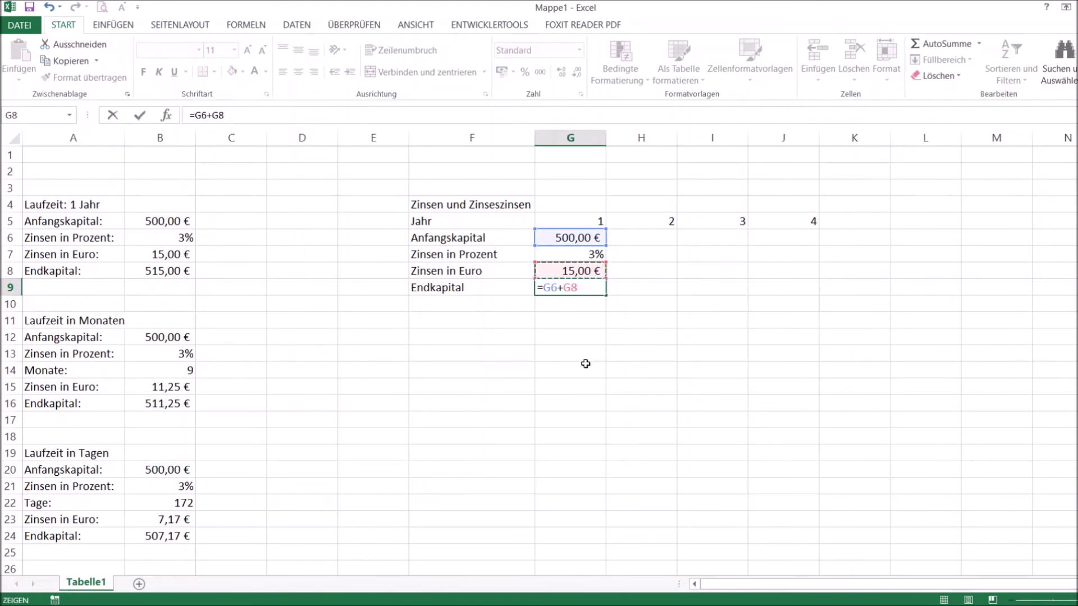
pyautogui.press('Return')
pyautogui.click(640, 239)
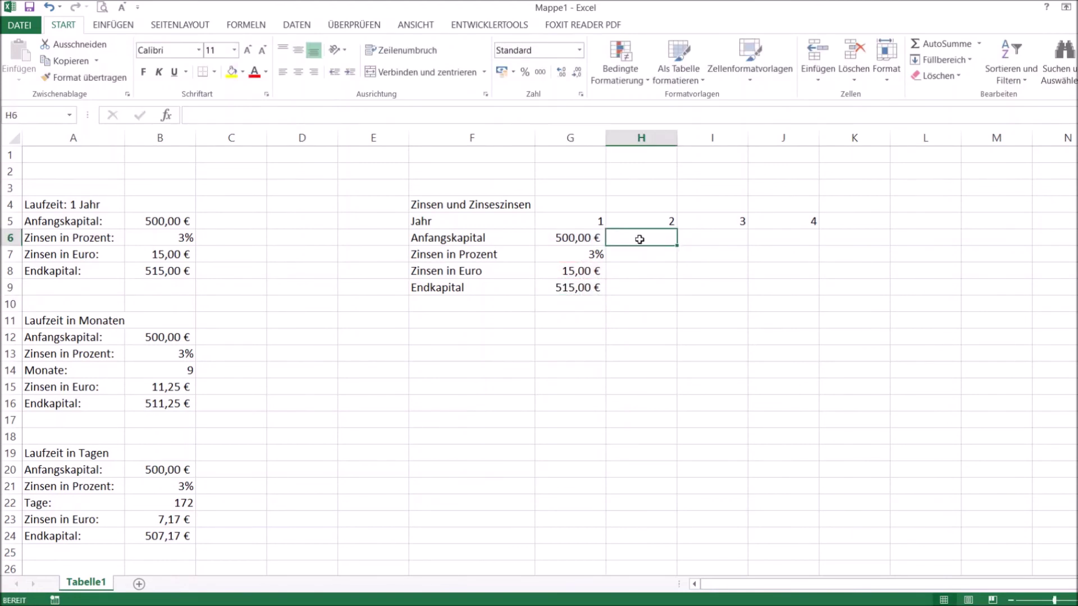
# Set year 2's starting capital to =G9 (515,00 €) and its rate to 3%.
pyautogui.write('=')
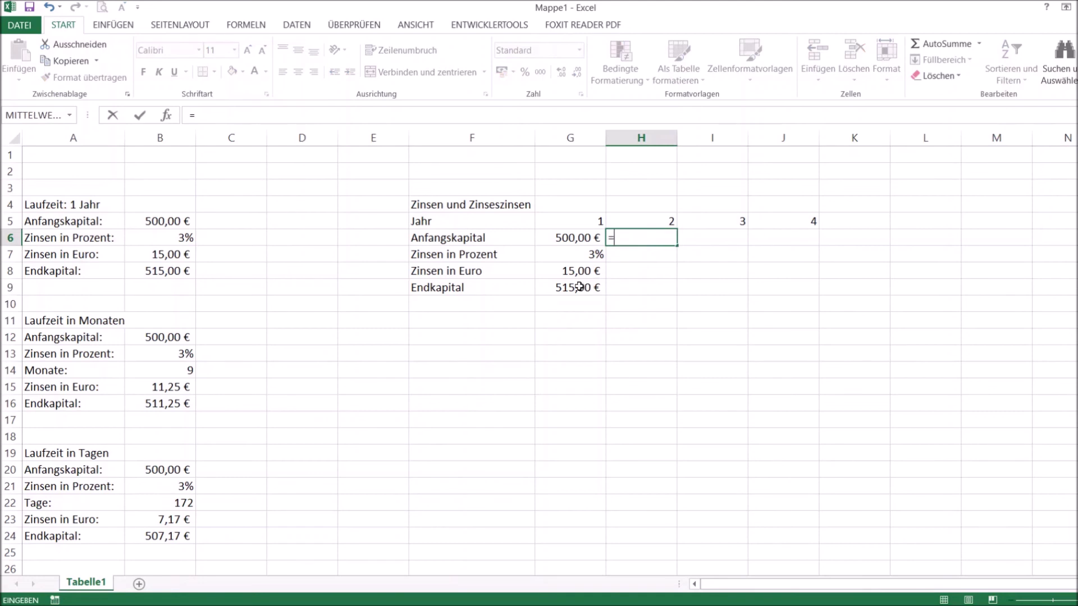
pyautogui.click(579, 287)
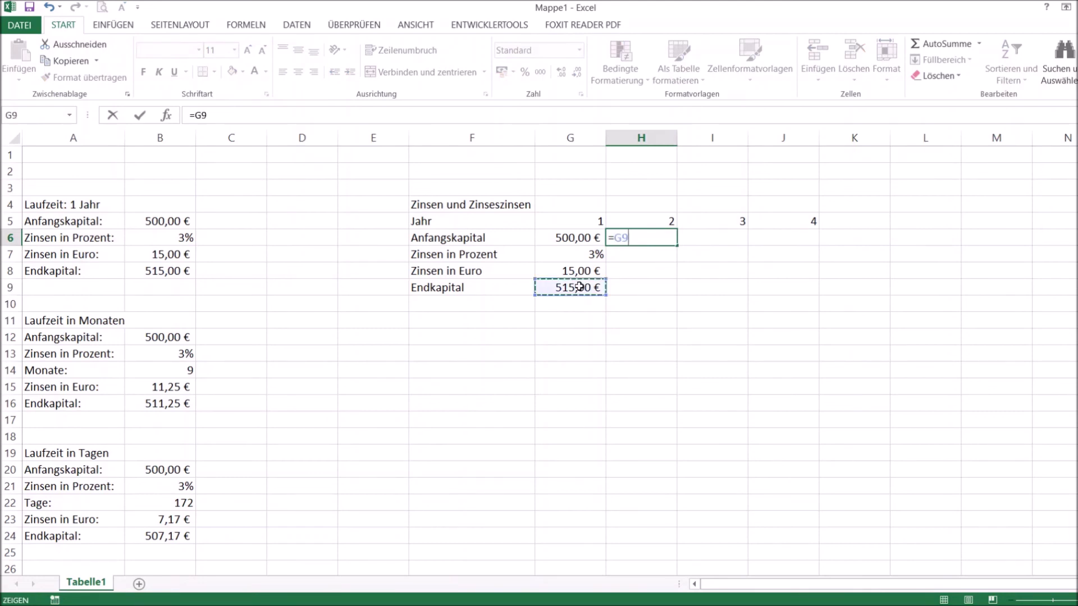
pyautogui.press('Return')
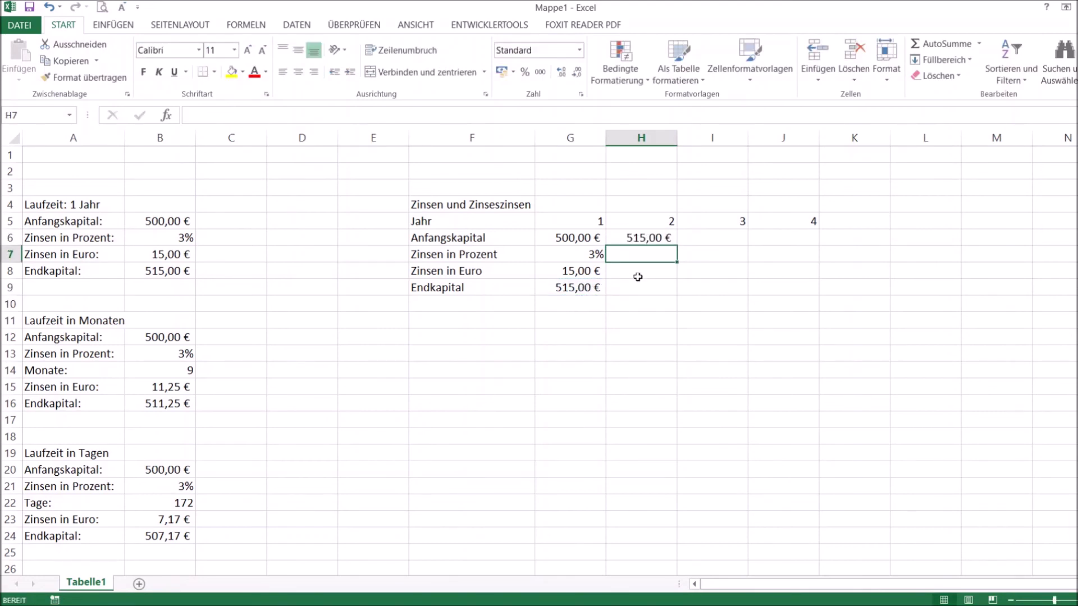
pyautogui.write('3%')
pyautogui.press('Return')
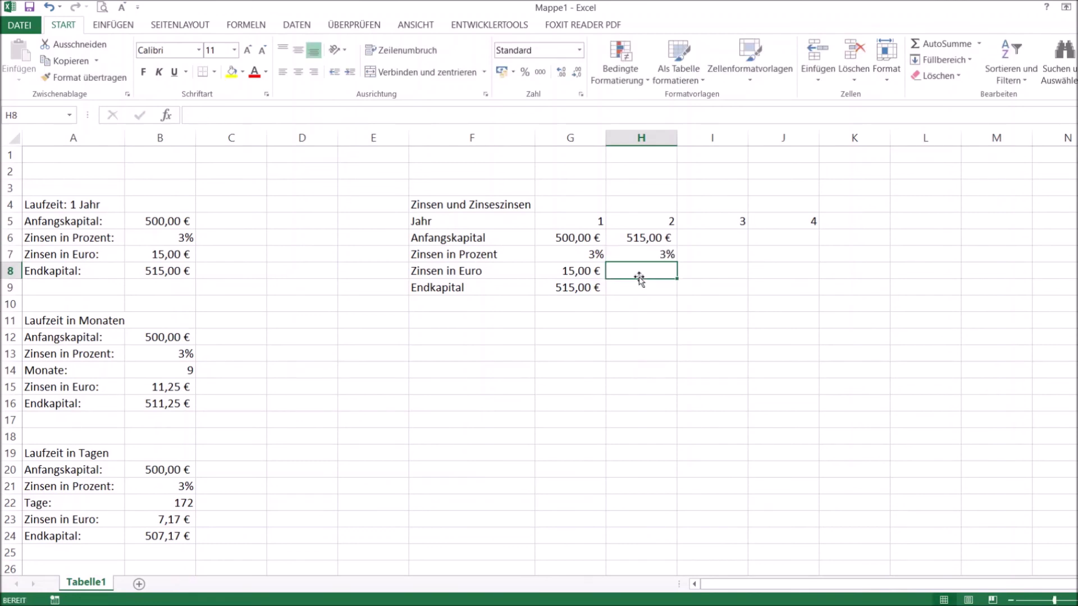
# Calculate year 2's interest in H8 as =H6*H7, giving 15,45 €.
pyautogui.write('=')
pyautogui.click(654, 240)
pyautogui.write('*')
pyautogui.click(655, 257)
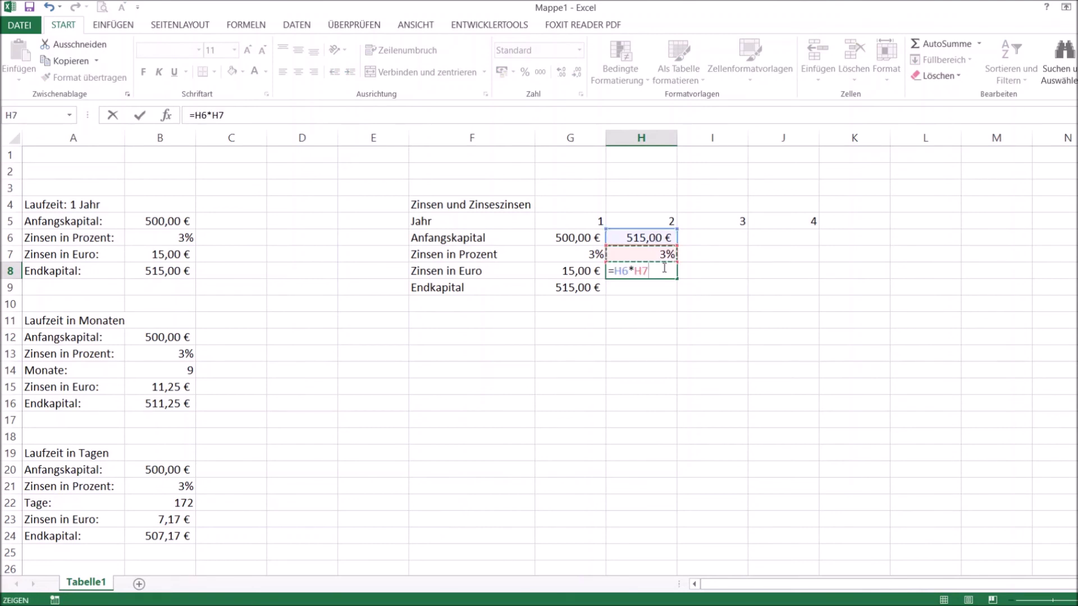
pyautogui.press('Return')
# Calculate year 2's final capital in H9 as =H6+H8, giving 530,45 €.
pyautogui.write('=')
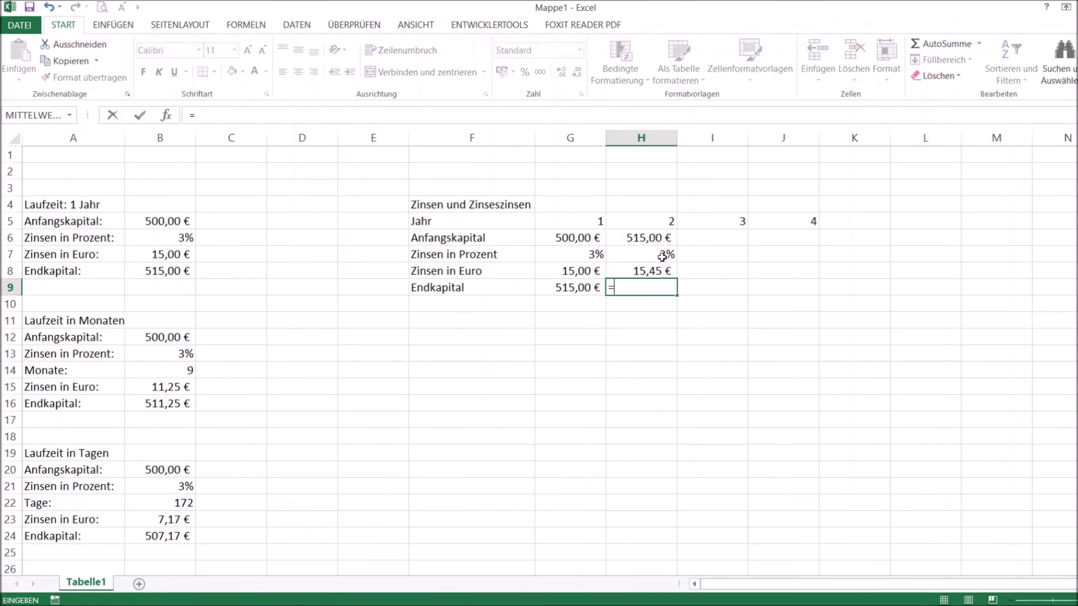
pyautogui.click(661, 237)
pyautogui.write('+')
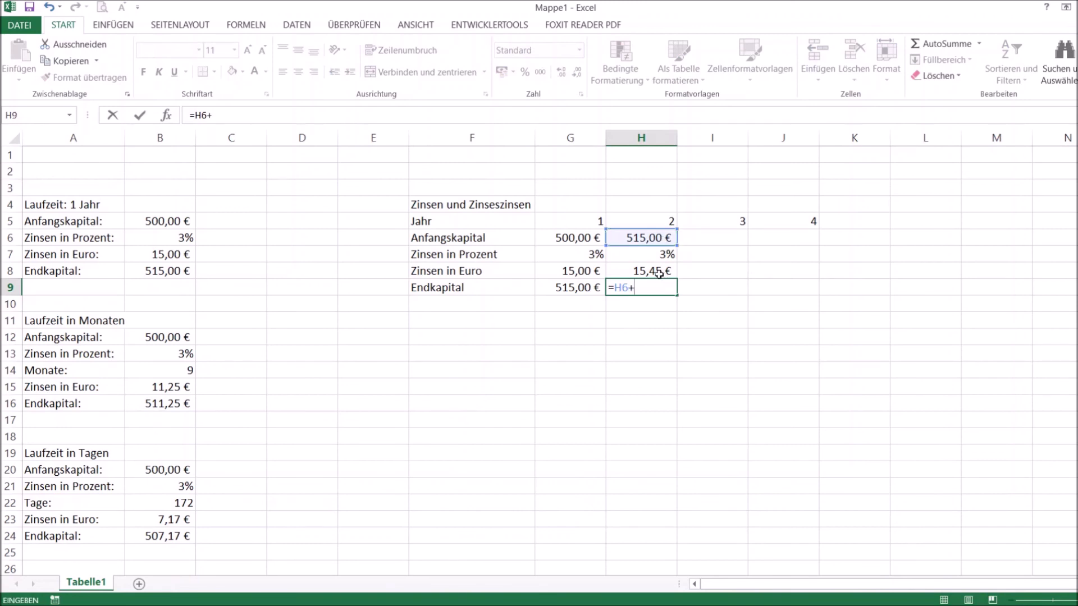
pyautogui.click(659, 273)
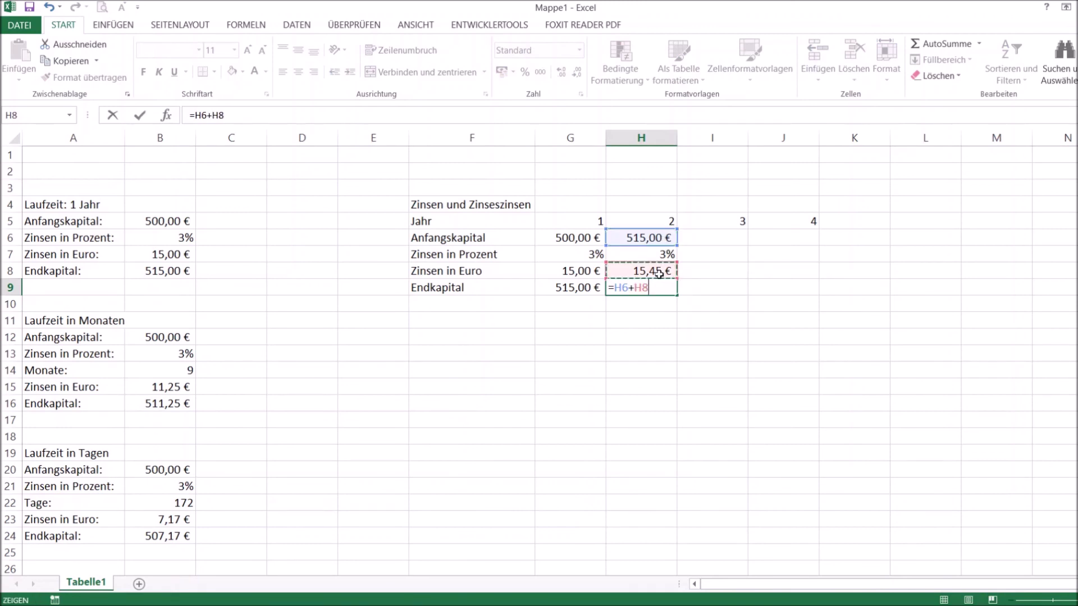
pyautogui.press('Return')
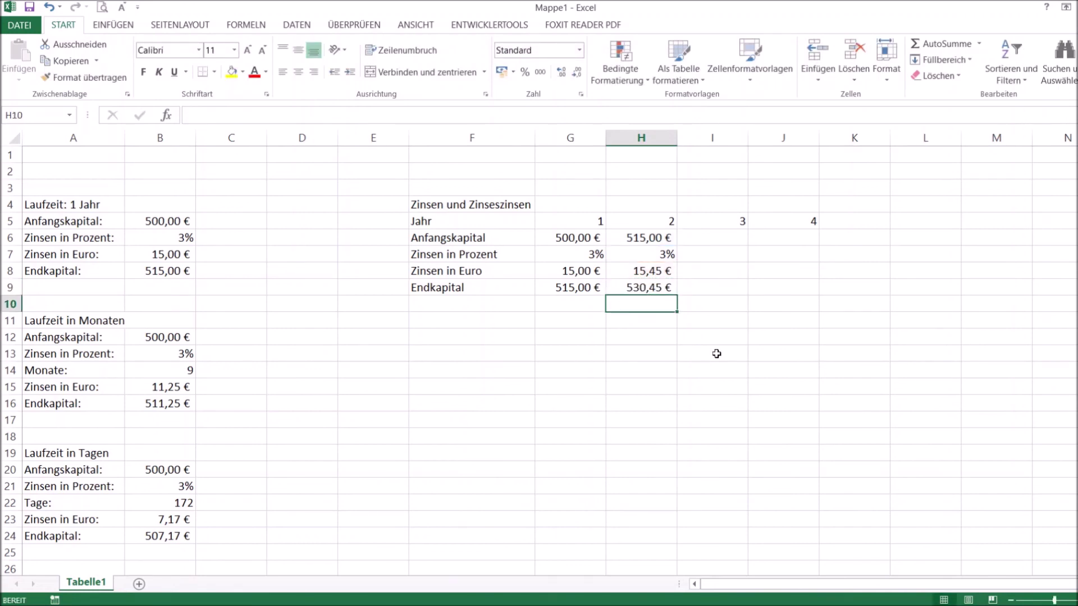
# Set year 3's starting capital in I6 to =H9 (530,45 €) and its rate to 3%.
pyautogui.click(713, 237)
pyautogui.write('=')
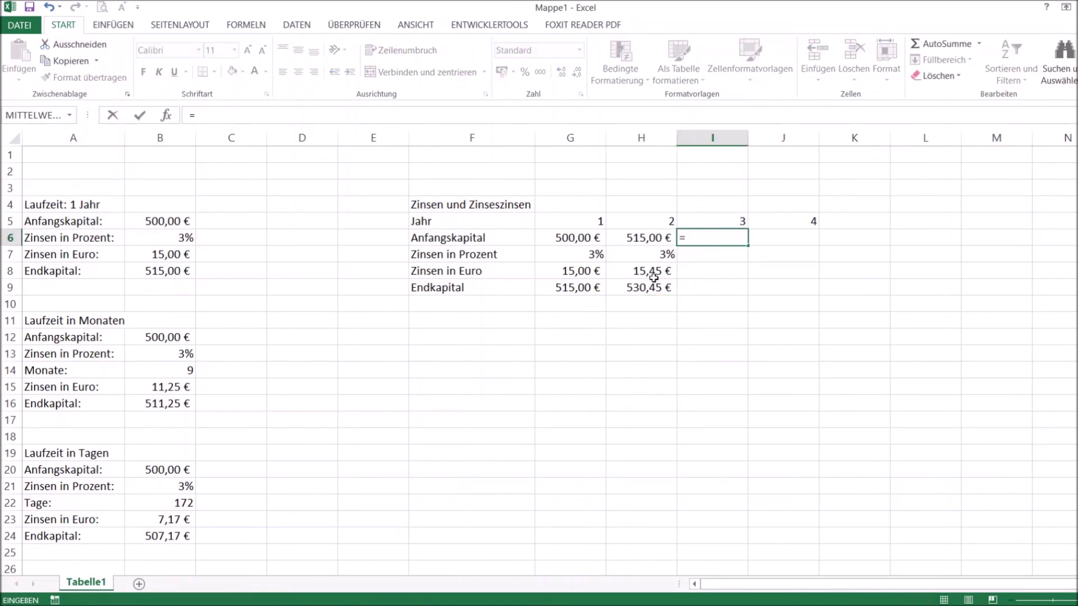
pyautogui.click(643, 289)
pyautogui.press('Return')
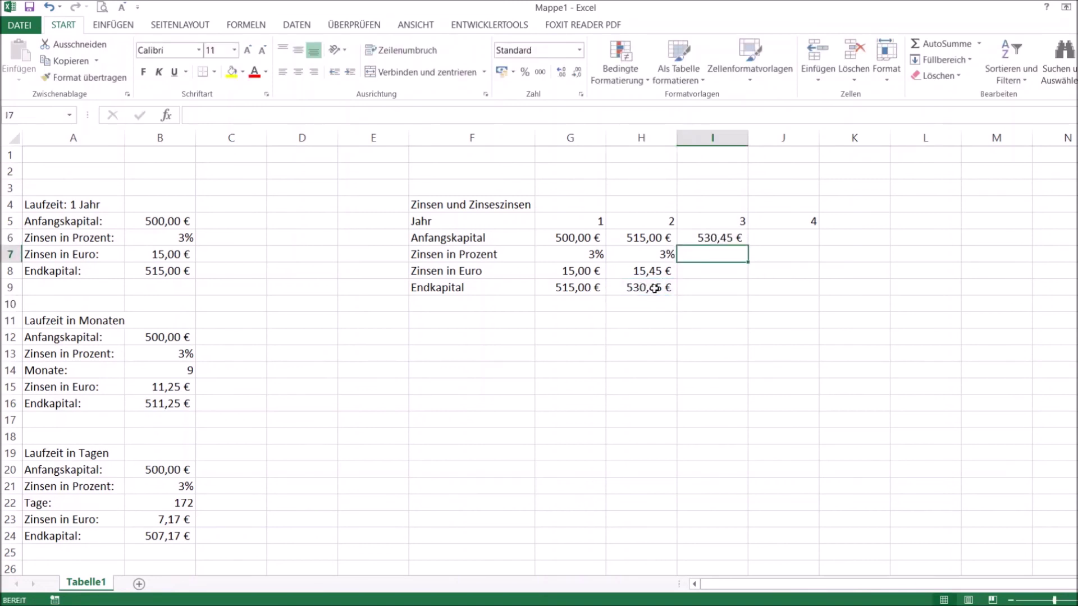
pyautogui.write('3')
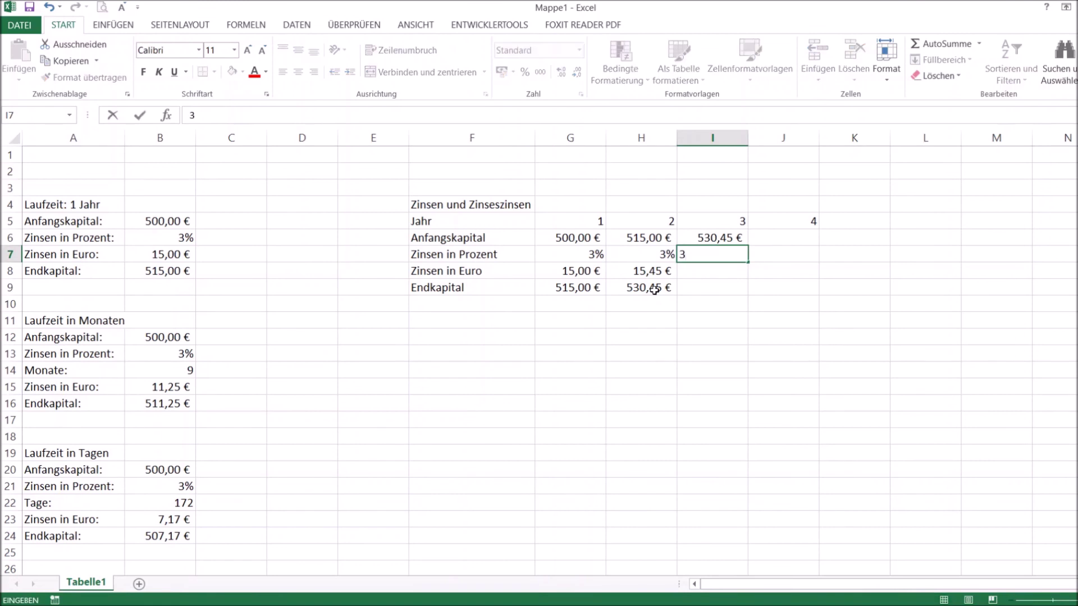
pyautogui.write('%')
pyautogui.press('Return')
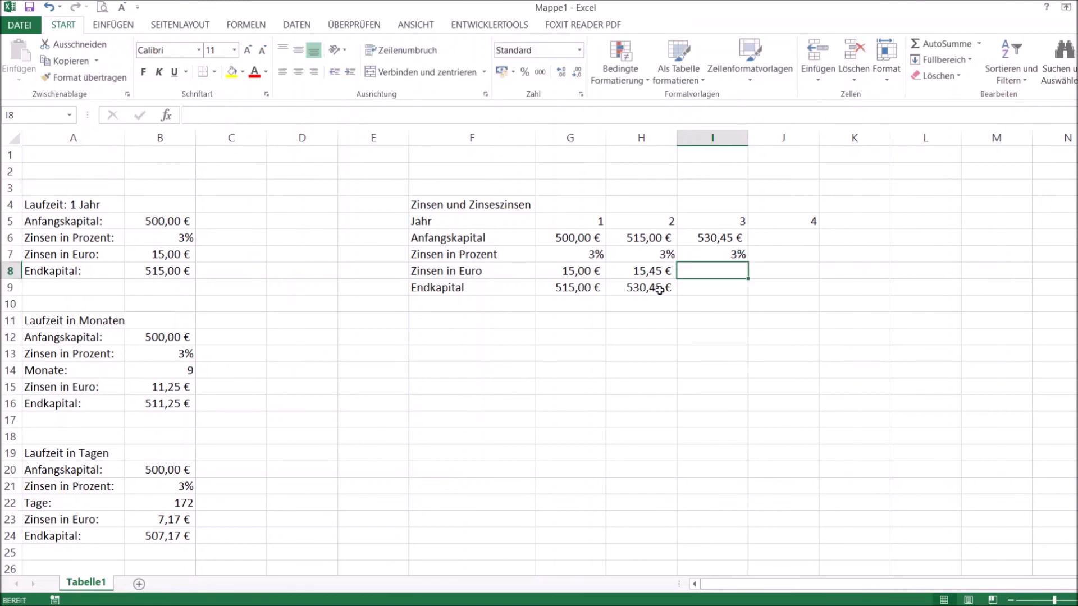
# Calculate year 3's interest in I8 as =I6*I7, giving 15,91 €.
pyautogui.write('=')
pyautogui.click(730, 237)
pyautogui.write('*')
pyautogui.click(733, 256)
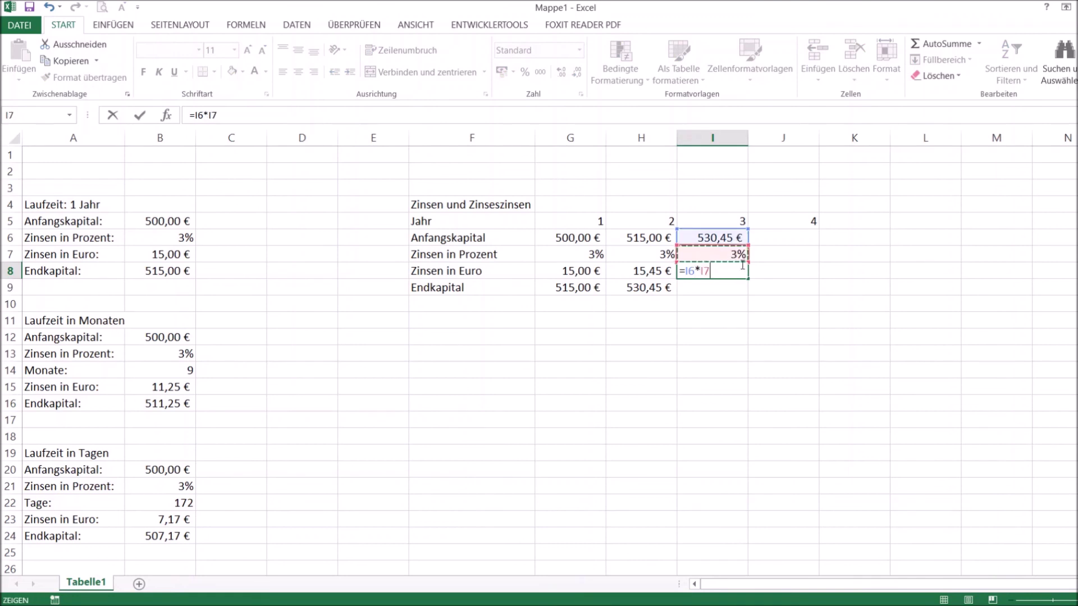
pyautogui.press('Return')
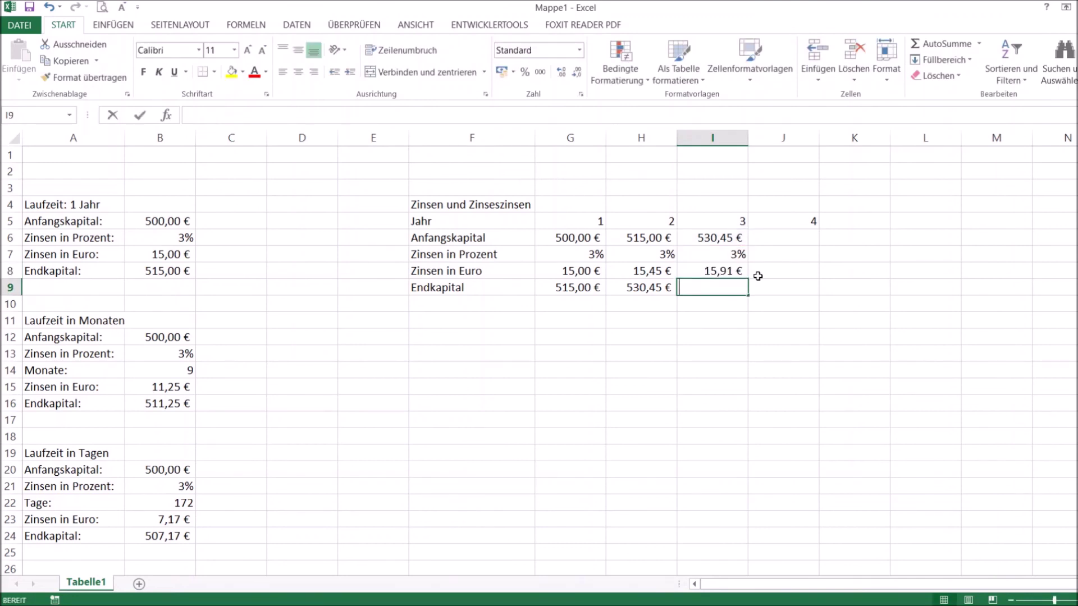
# Calculate year 3's final capital in I9 as =I6+I8, giving 546,36 €.
pyautogui.write('=')
pyautogui.click(729, 238)
pyautogui.write('+')
pyautogui.click(724, 271)
pyautogui.press('Return')
pyautogui.click(784, 237)
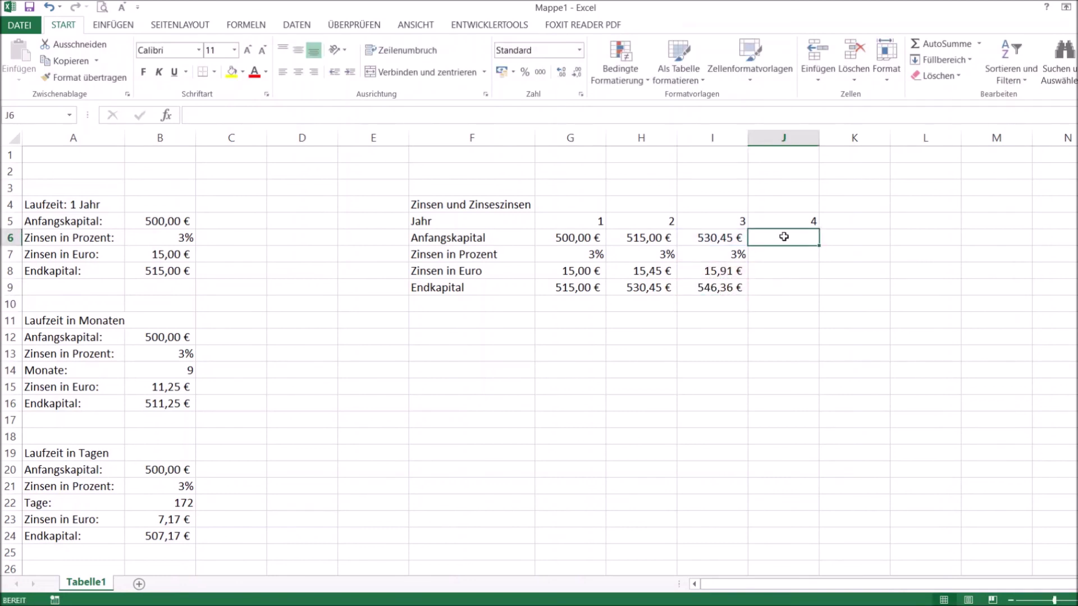
# Set year 4's starting capital to =I9 (546,36 €) and its rate to 3%.
pyautogui.write('=')
pyautogui.click(722, 285)
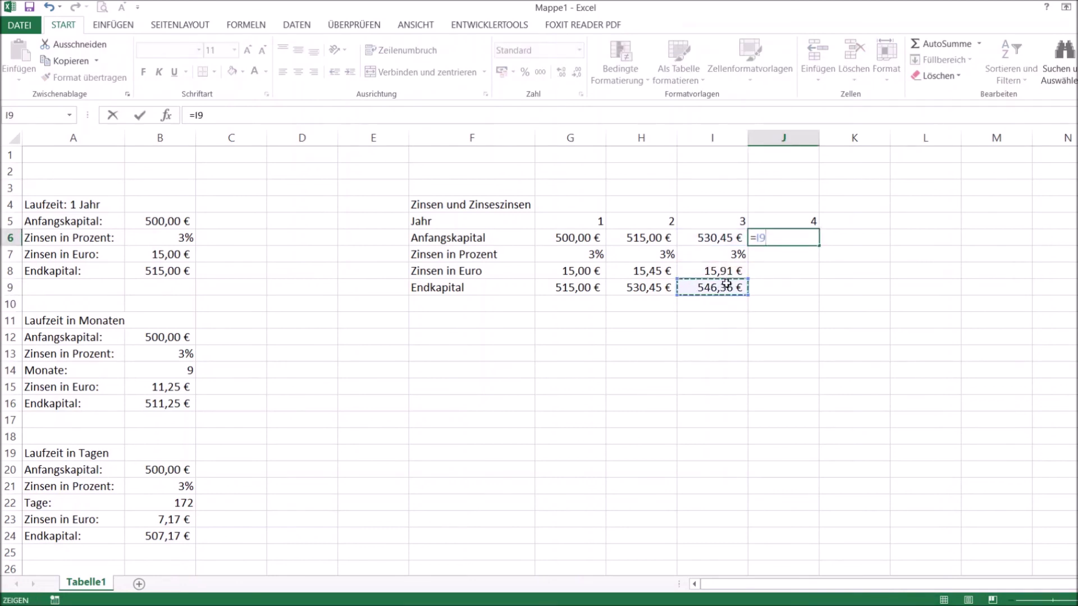
pyautogui.press('Return')
pyautogui.write('3')
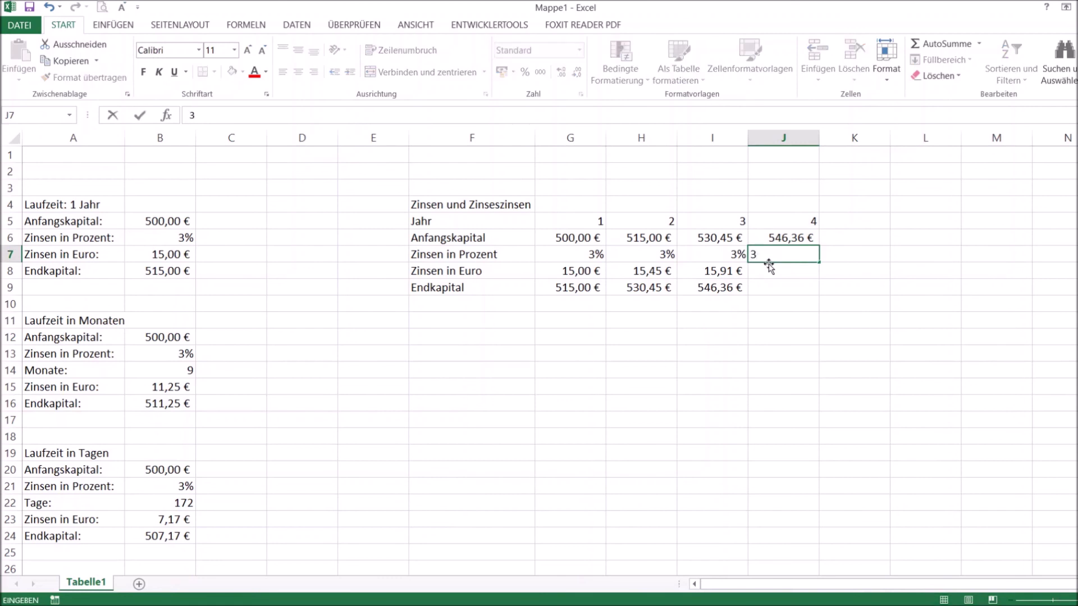
pyautogui.write('%')
pyautogui.press('Return')
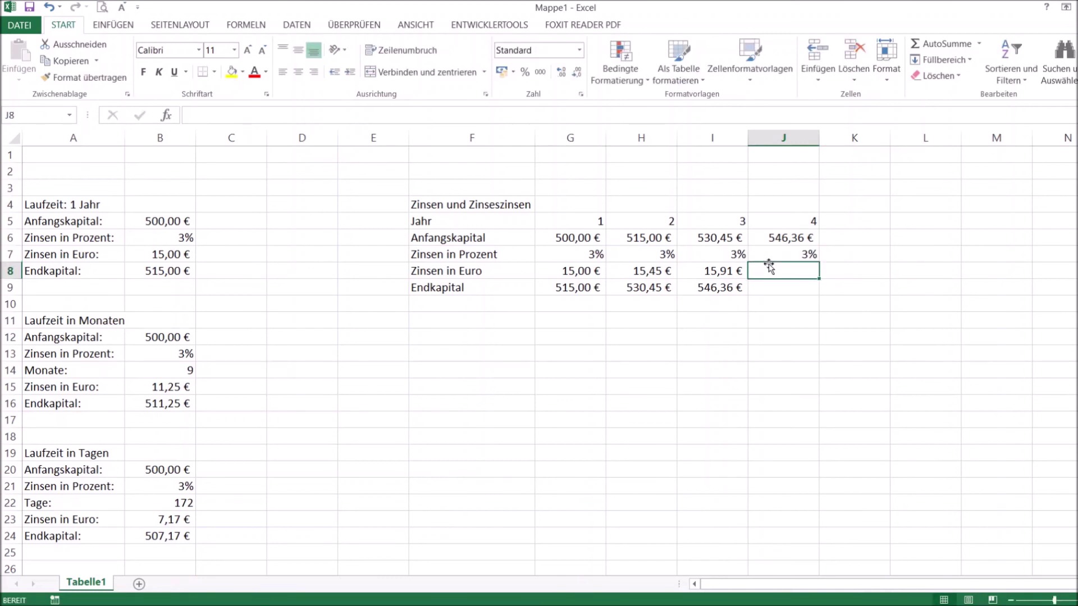
# Calculate year 4's interest in J8 as =J6*J7, giving 16,39 €.
pyautogui.write('=')
pyautogui.click(797, 236)
pyautogui.write('*')
pyautogui.click(793, 253)
pyautogui.press('Return')
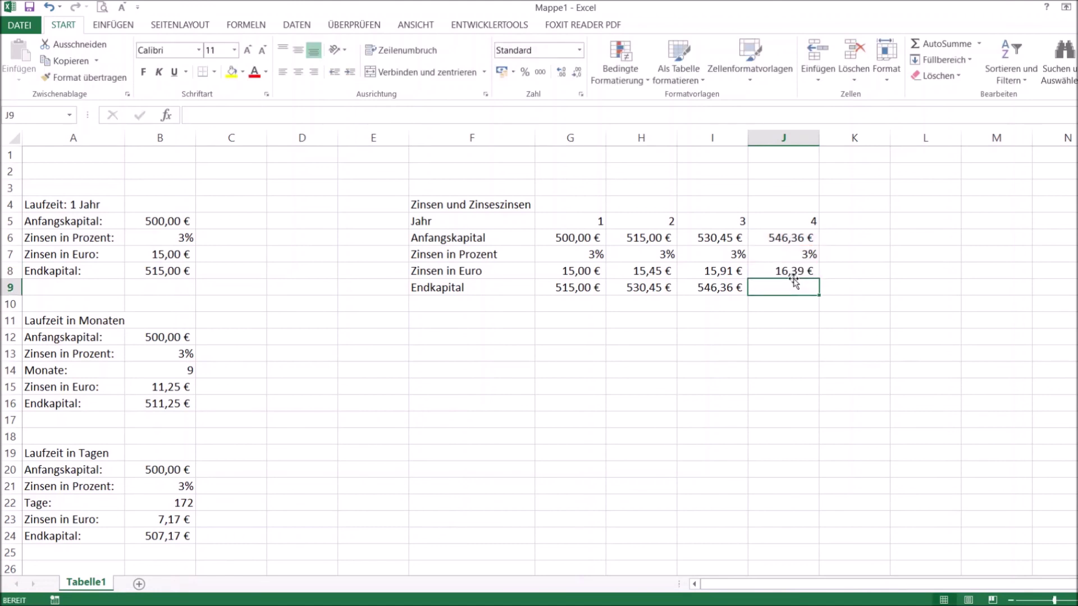
# Calculate year 4's final capital in J9 as =J6+J8, giving 562,75 €.
pyautogui.write('=')
pyautogui.click(803, 237)
pyautogui.write('+')
pyautogui.click(795, 272)
pyautogui.press('Return')
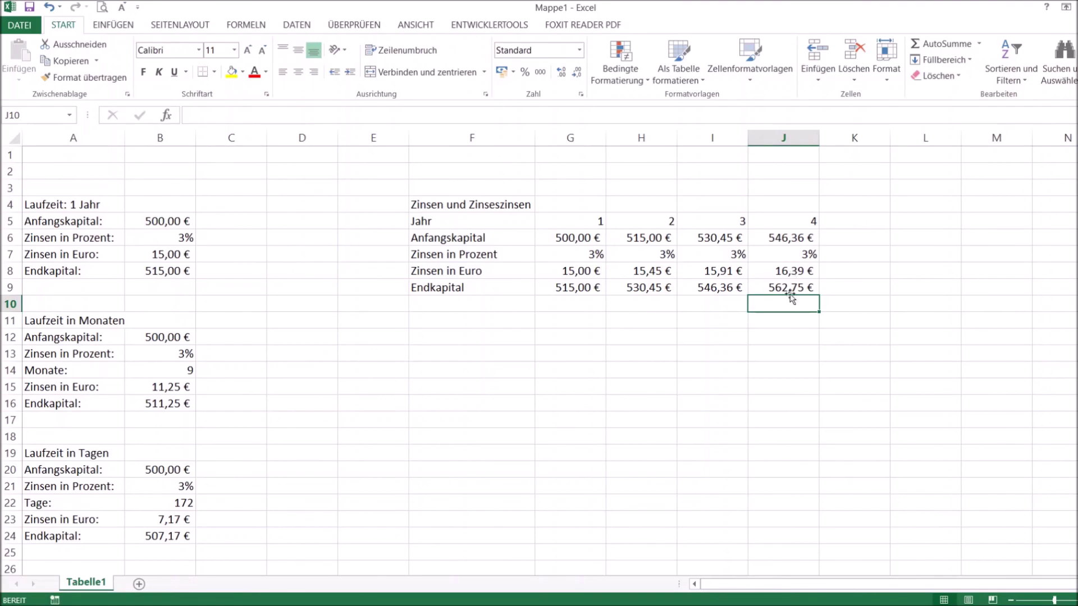